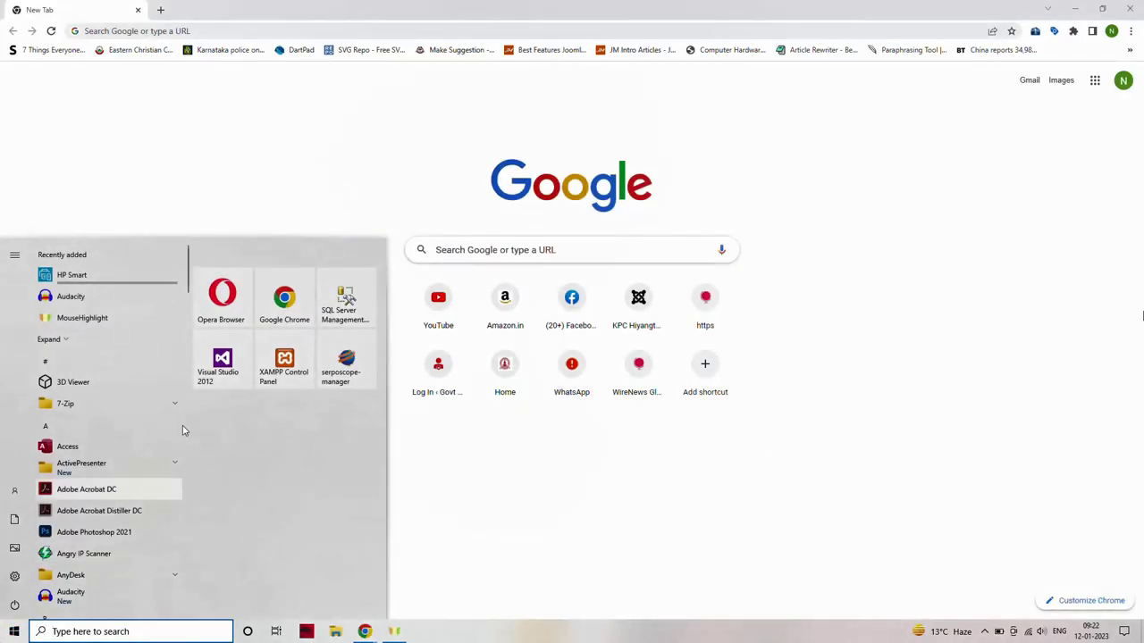
Load the Kamakhya Pemton College website, kamakhyapemtoncollege.ac.in, in Chrome.
{"action": "left_click", "coordinate": [284, 300]}
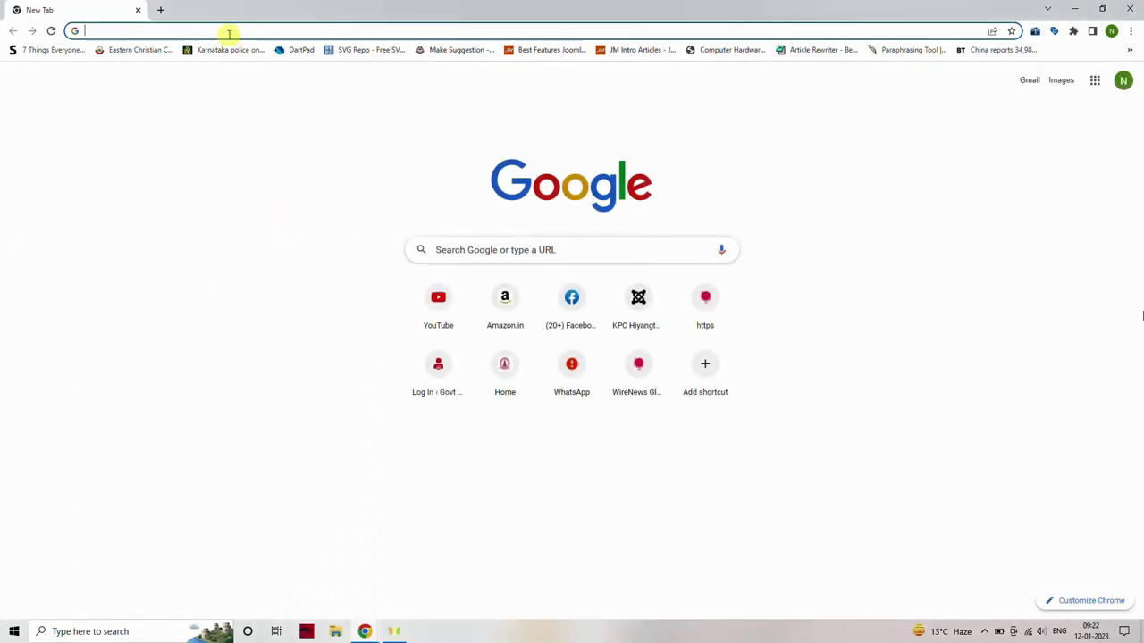
{"action": "type", "text": "kamak"}
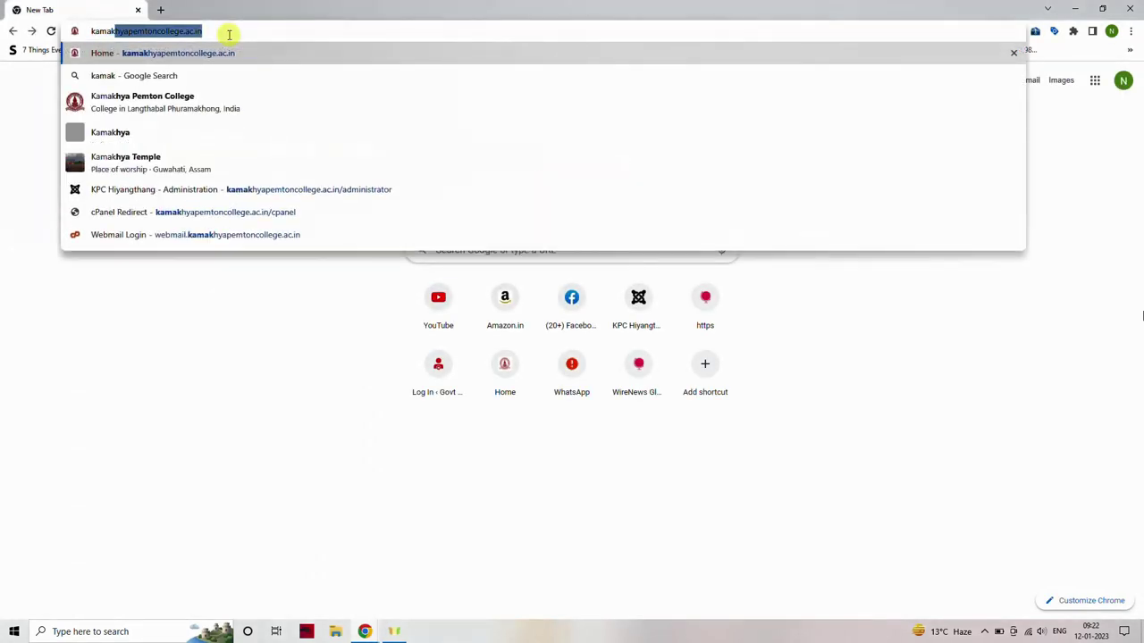
{"action": "type", "text": "hyapemton"}
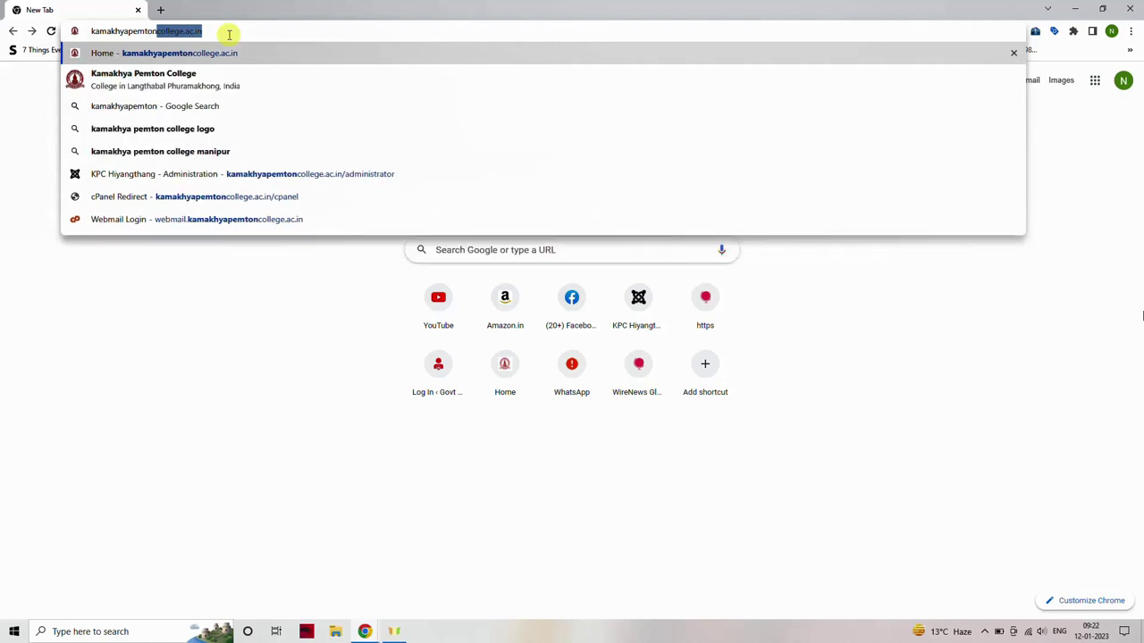
{"action": "type", "text": "college."}
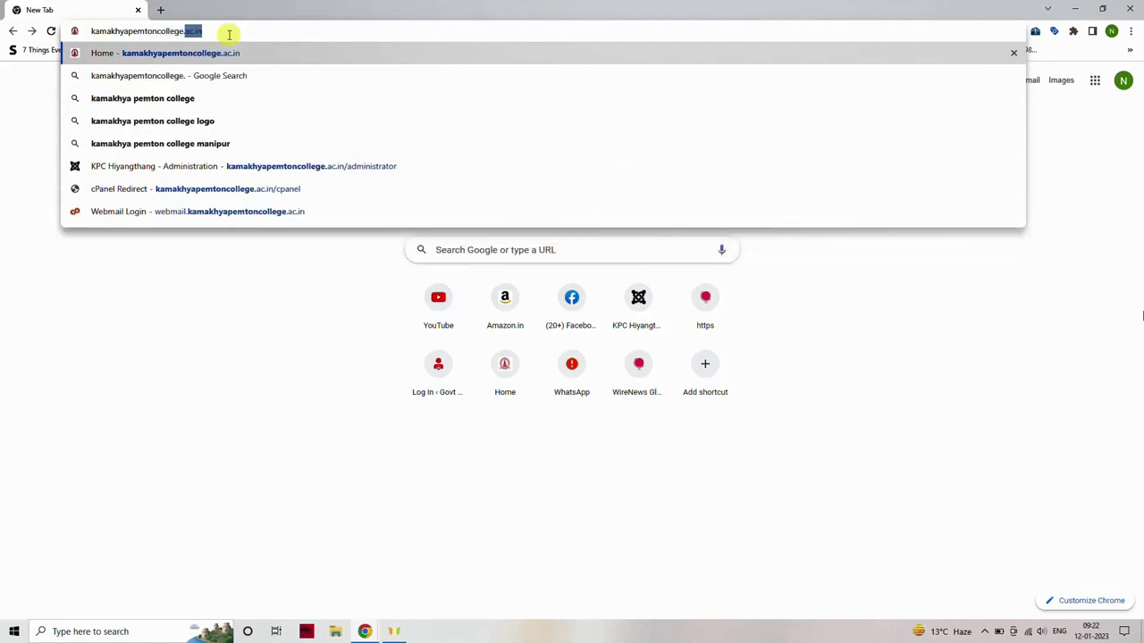
{"action": "type", "text": "ac.in"}
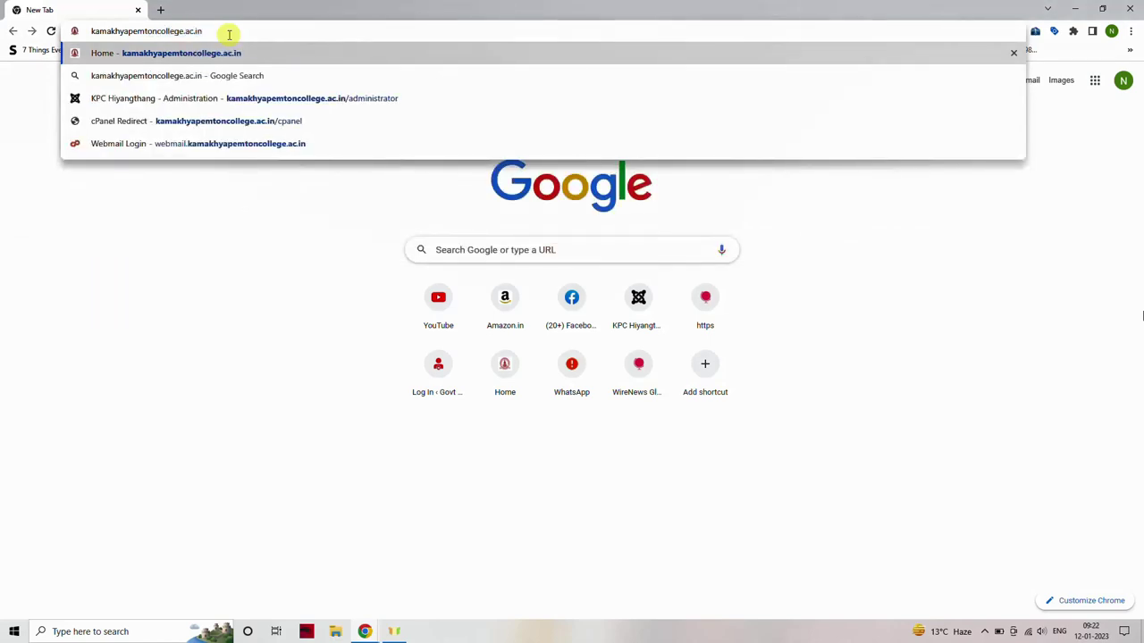
{"action": "key", "text": "Return"}
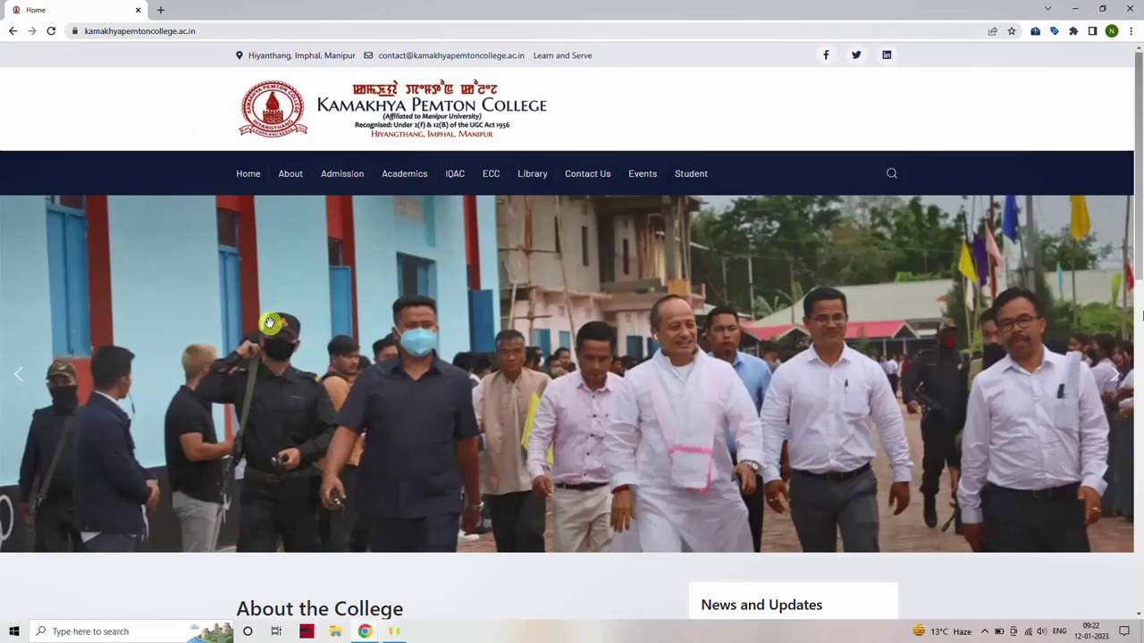
Follow the College Email Login quick link in the home page footer.
{"action": "scroll", "coordinate": [269, 323], "scroll_direction": "down", "scroll_amount": 3}
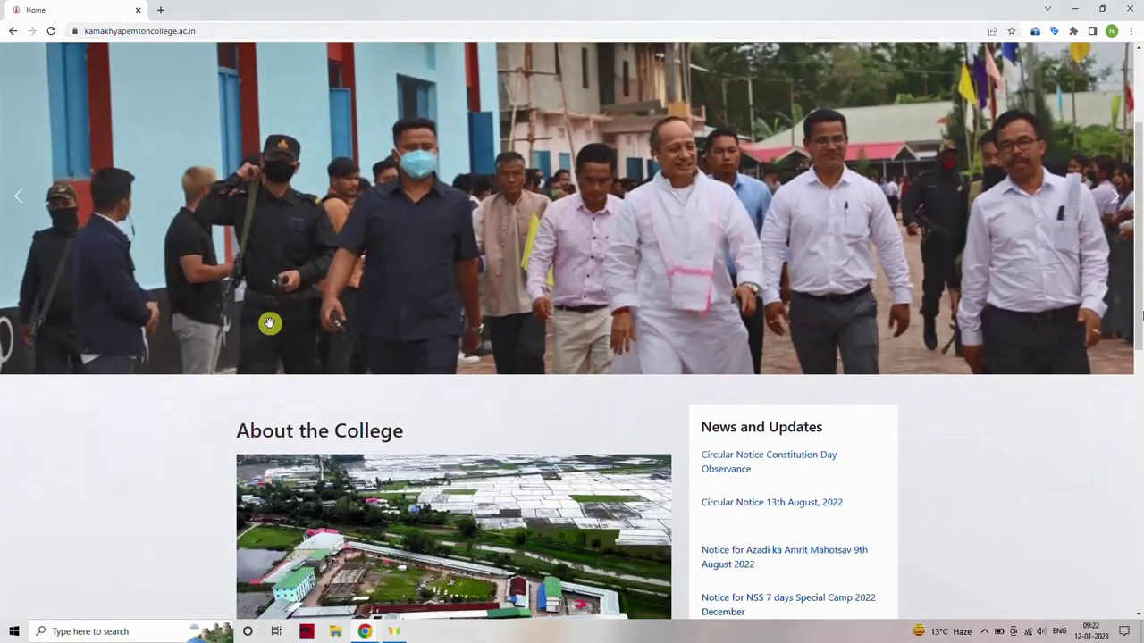
{"action": "scroll", "coordinate": [269, 322], "scroll_direction": "down", "scroll_amount": 5}
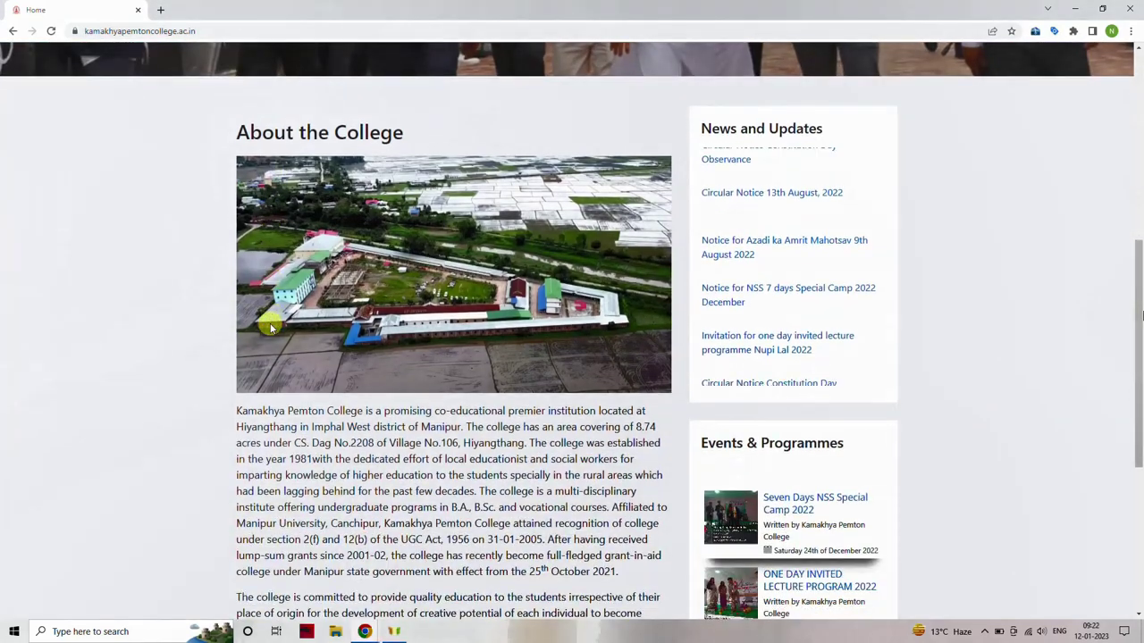
{"action": "scroll", "coordinate": [269, 318], "scroll_direction": "down", "scroll_amount": 1}
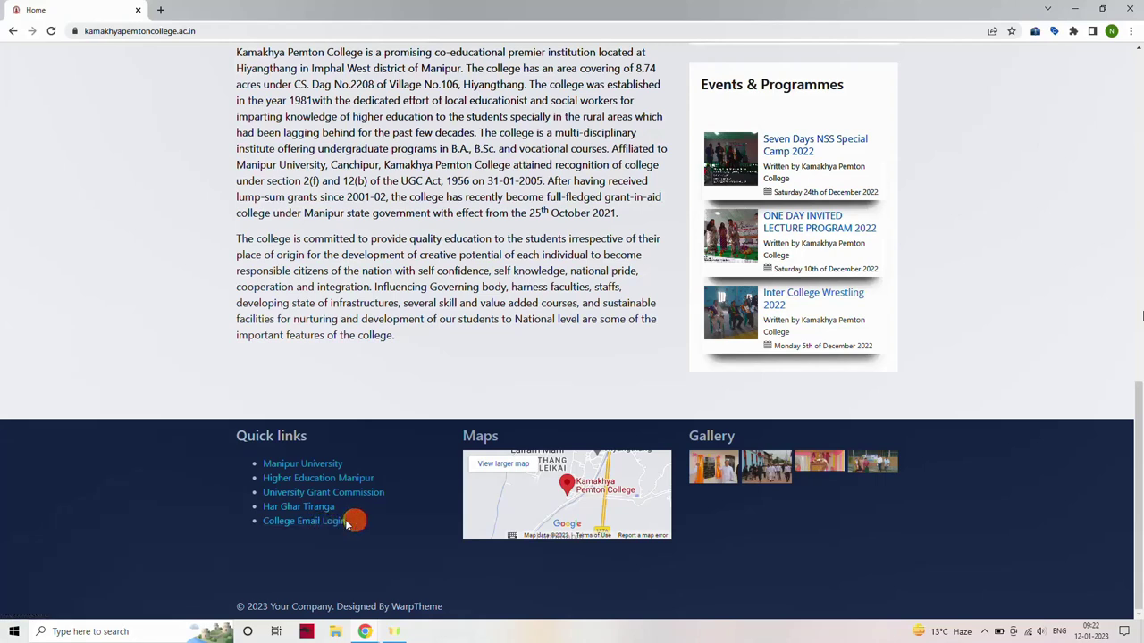
{"action": "left_click_drag", "start_coordinate": [352, 521], "coordinate": [275, 523]}
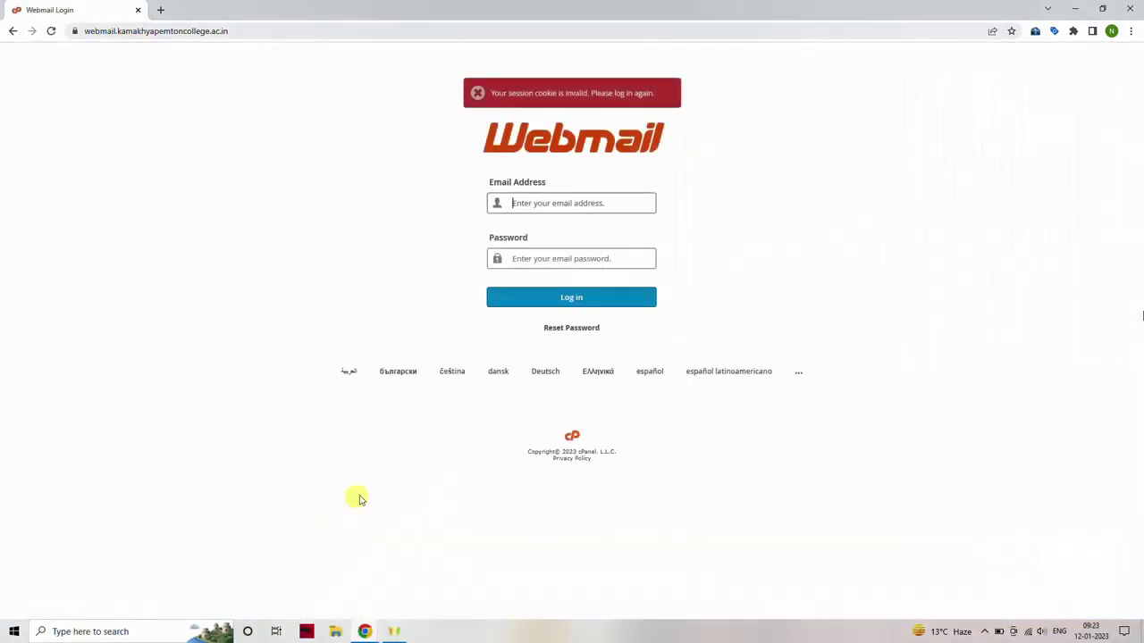
Log in to Webmail with the student's college email address and password.
{"action": "left_click", "coordinate": [547, 203]}
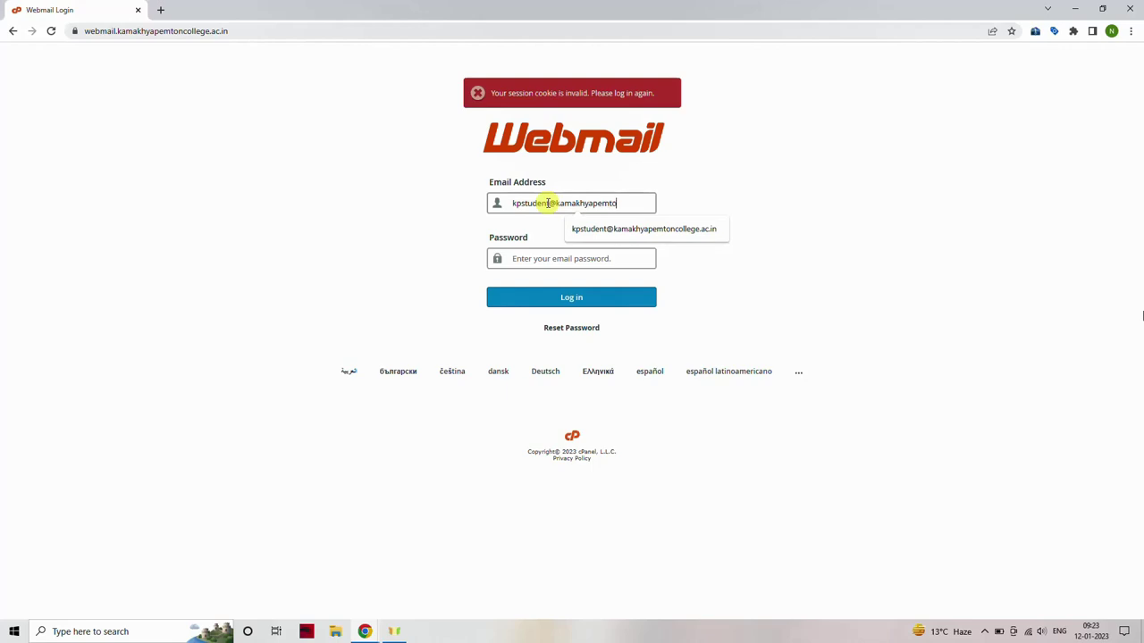
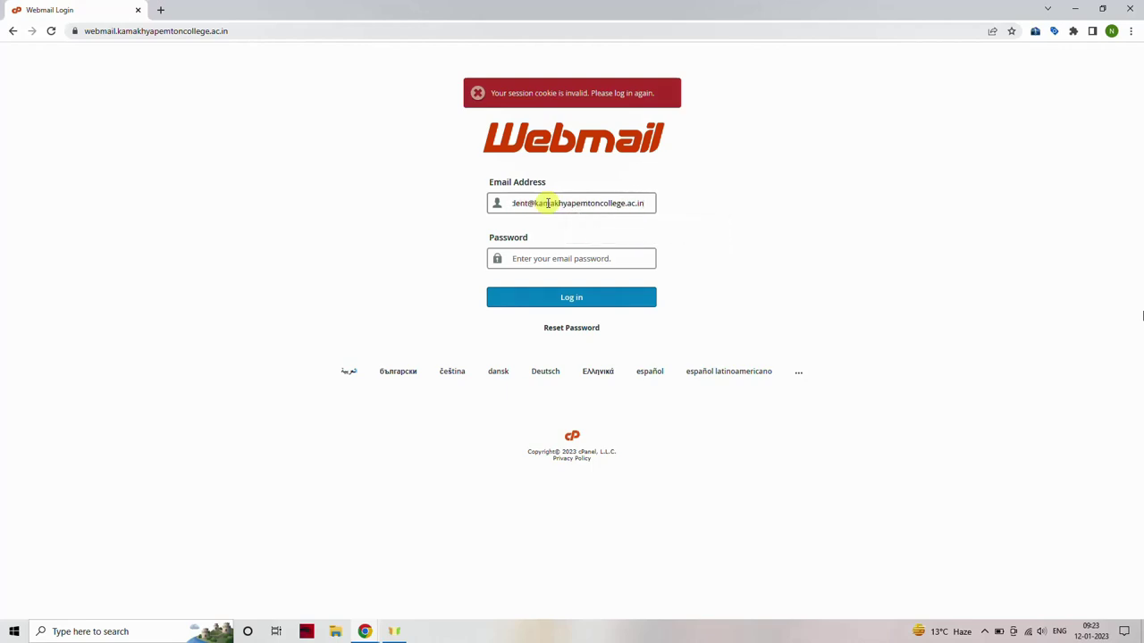
{"action": "left_click", "coordinate": [532, 261]}
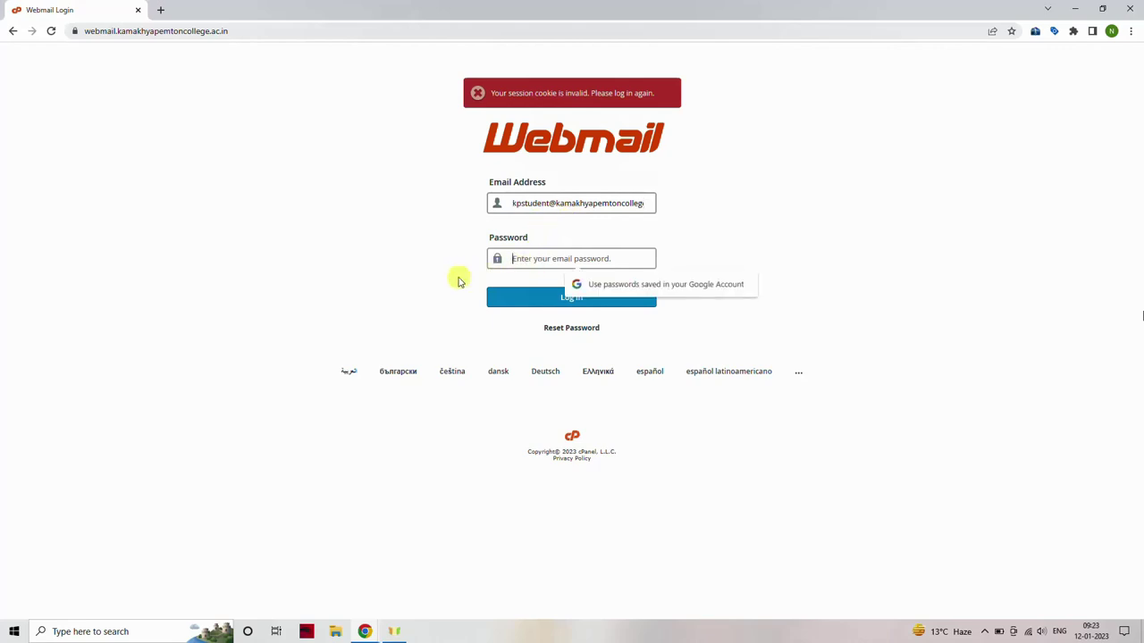
{"action": "type", "text": "•"}
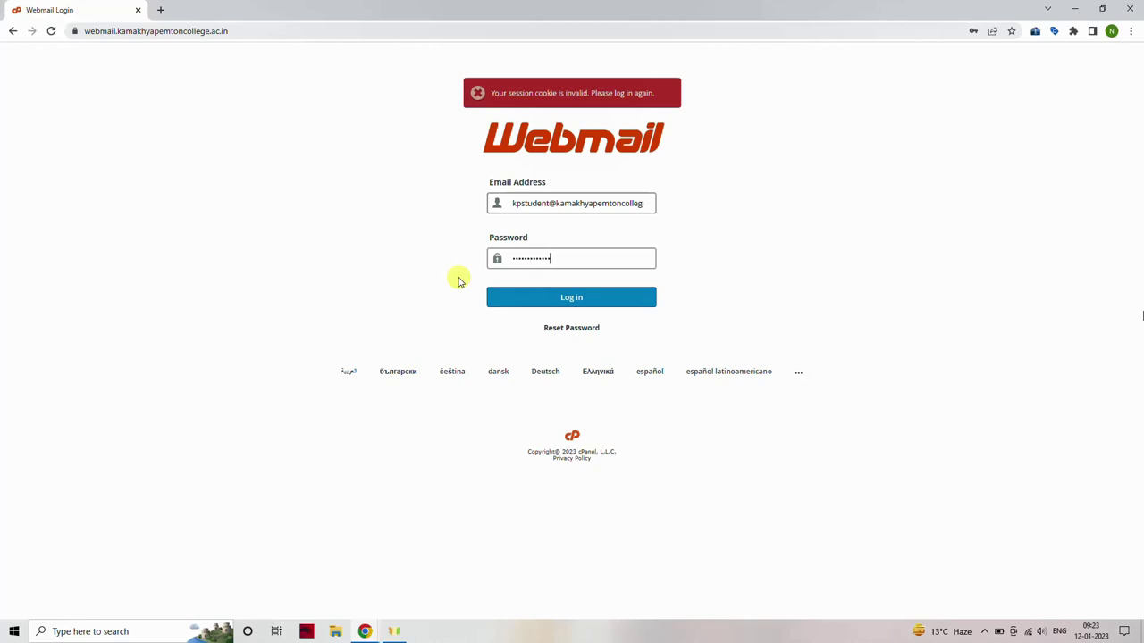
{"action": "left_click", "coordinate": [539, 301]}
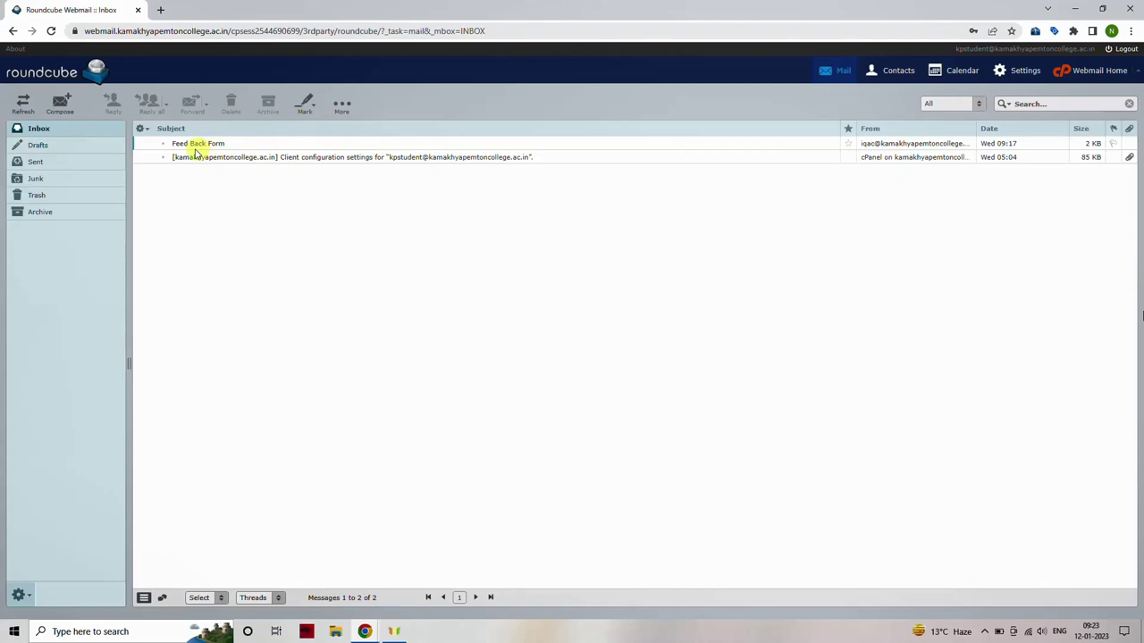
Open the Feed Back Form email from IQAC and select its Google Forms link.
{"action": "left_click", "coordinate": [244, 145]}
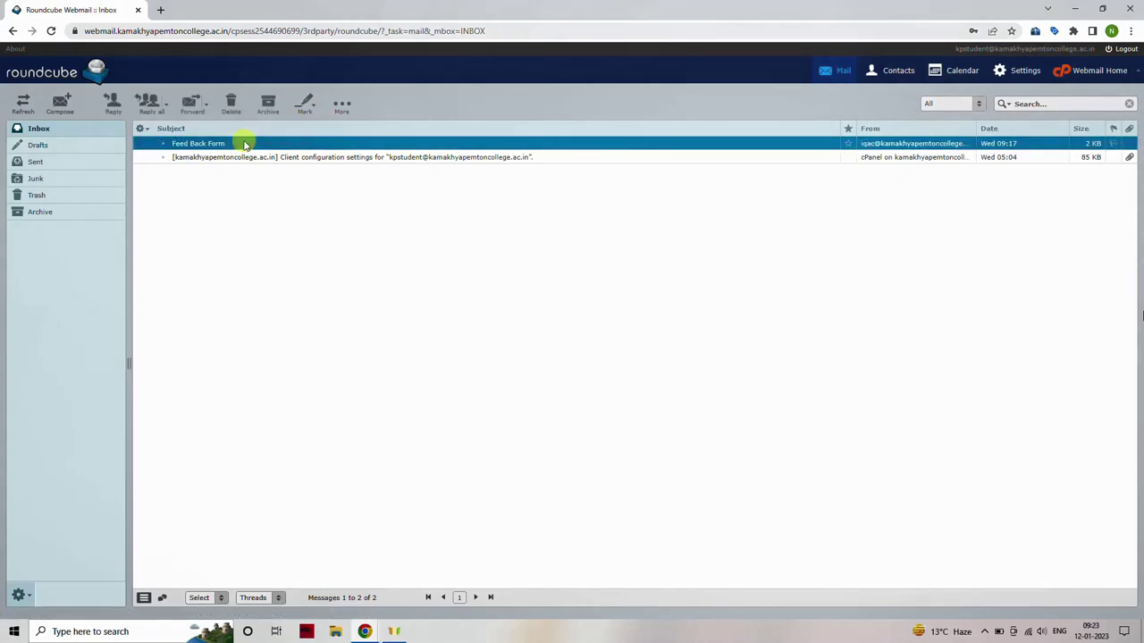
{"action": "double_click", "coordinate": [245, 145]}
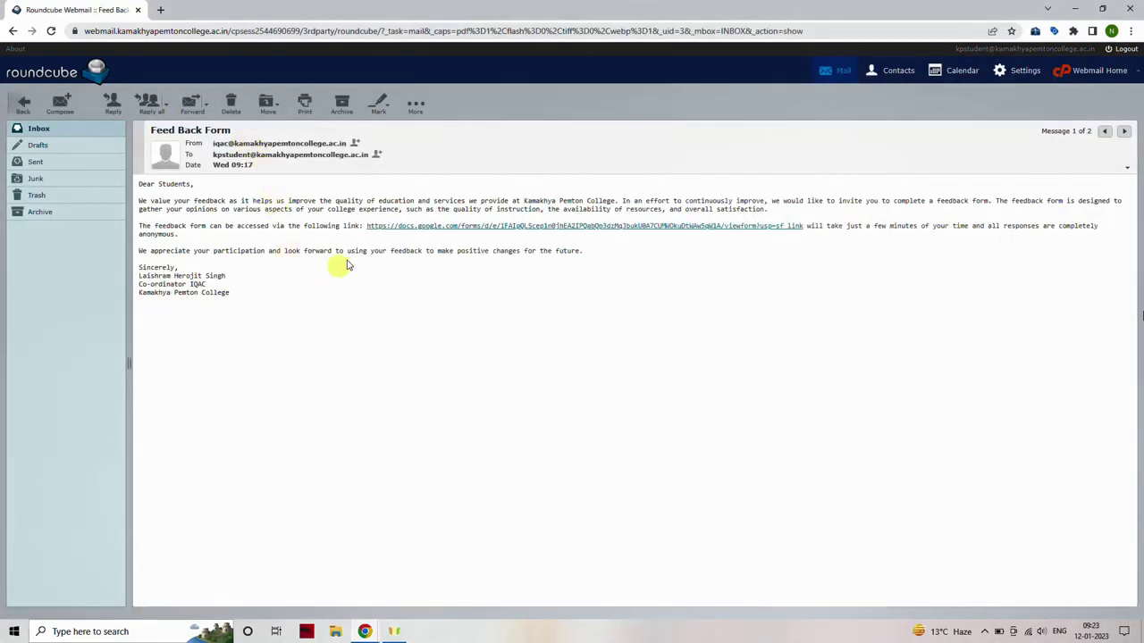
{"action": "left_click_drag", "start_coordinate": [363, 224], "coordinate": [790, 226]}
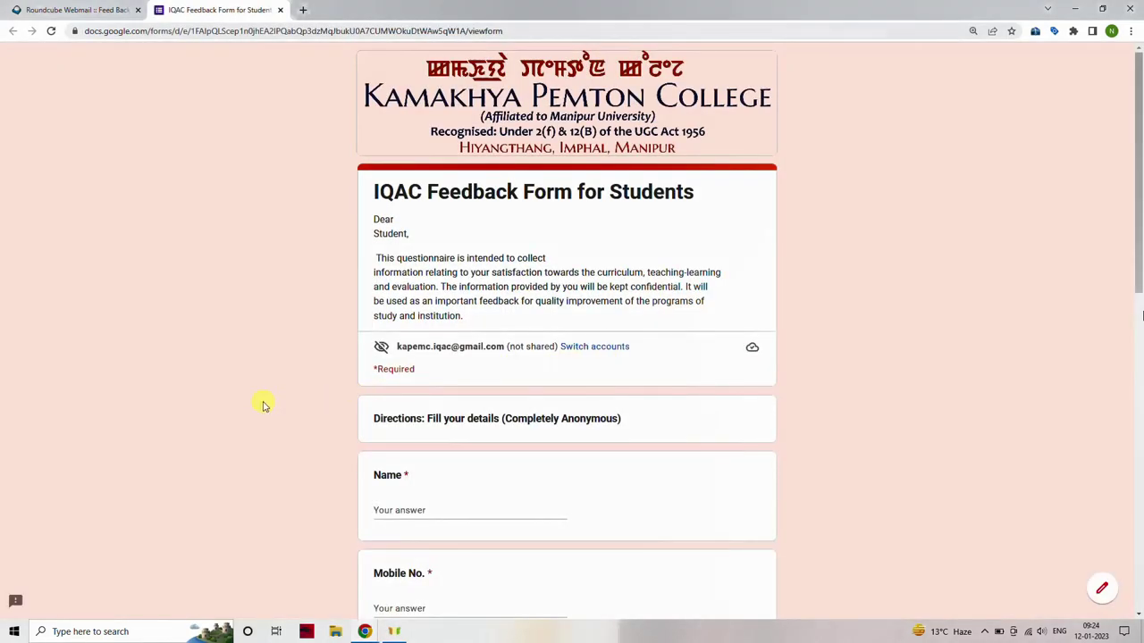
Enter the student's name, mobile number and college email address in the feedback form.
{"action": "scroll", "coordinate": [264, 406], "scroll_direction": "down", "scroll_amount": 2}
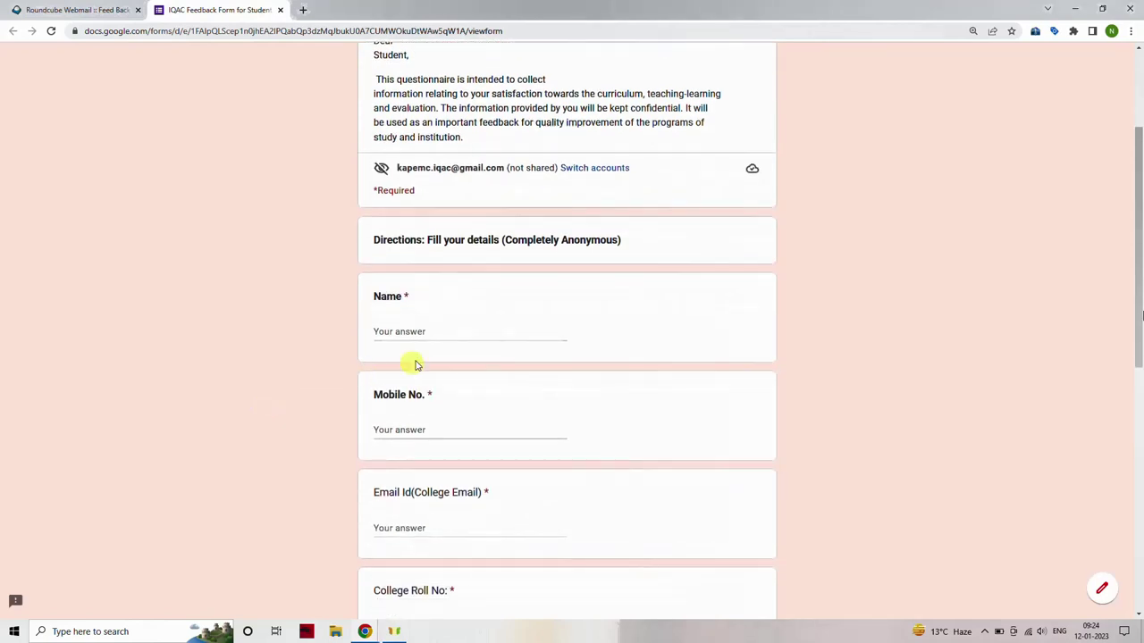
{"action": "left_click", "coordinate": [442, 332]}
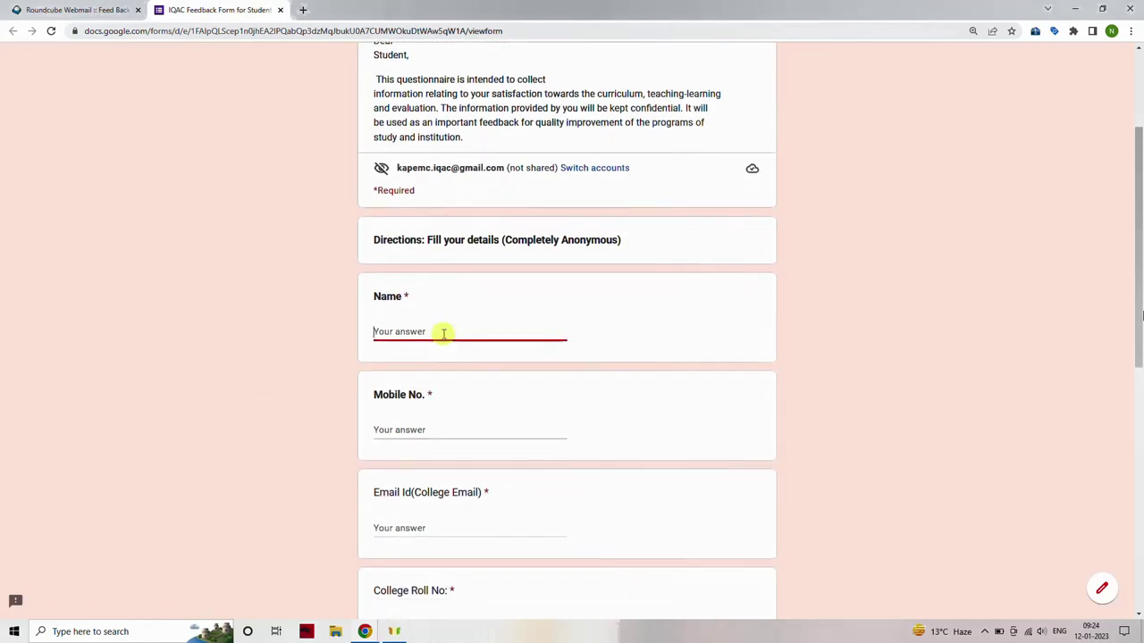
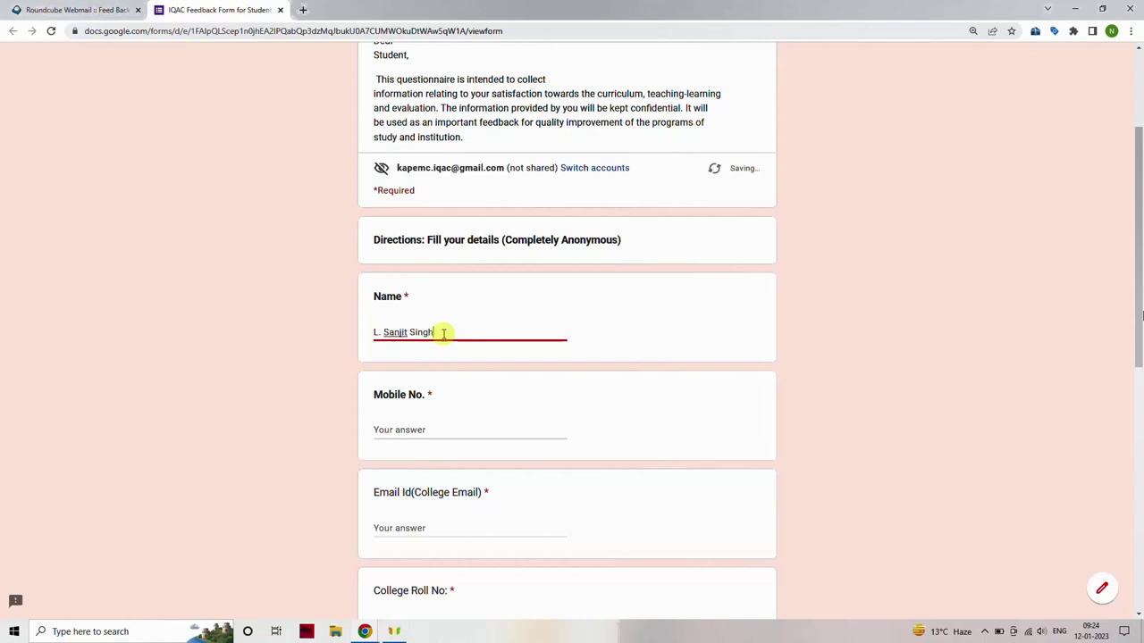
{"action": "left_click", "coordinate": [421, 430]}
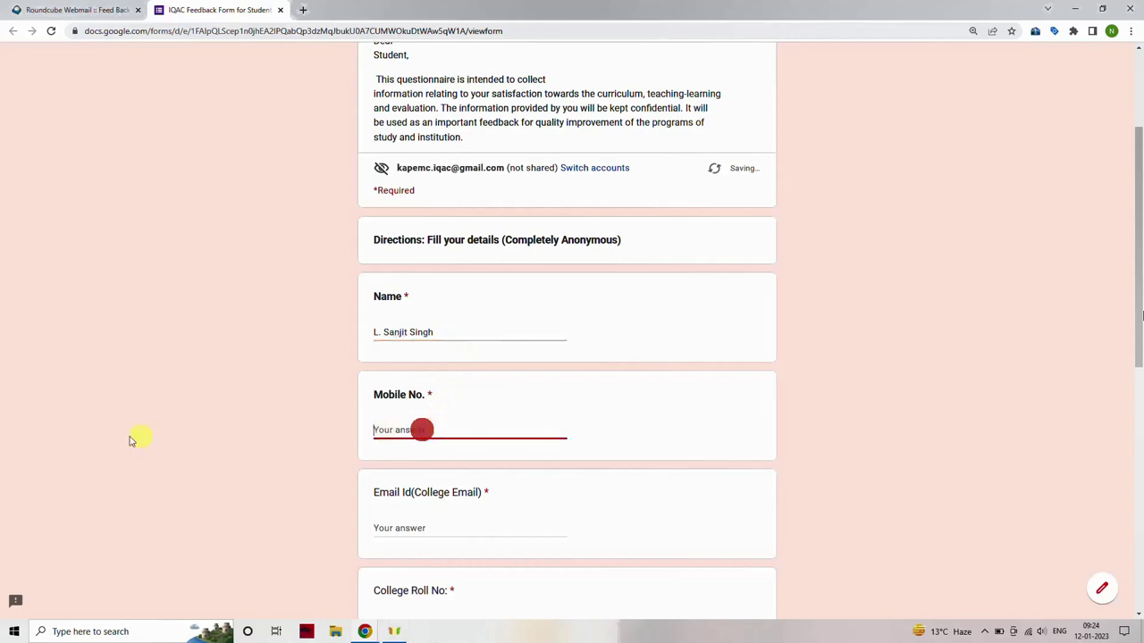
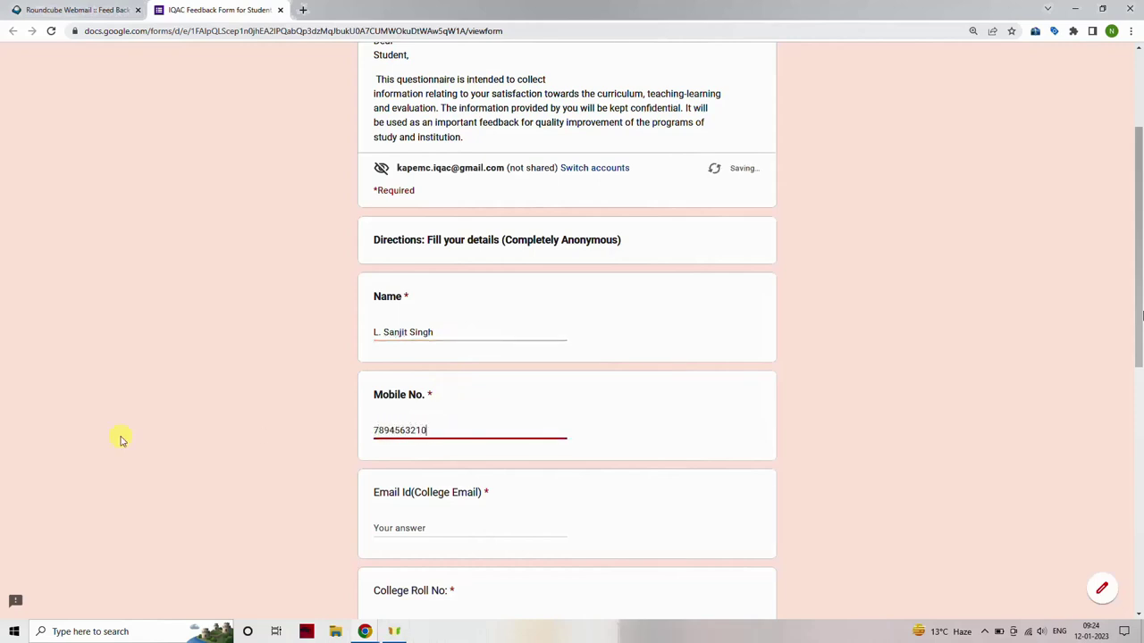
{"action": "scroll", "coordinate": [114, 435], "scroll_direction": "down", "scroll_amount": 2}
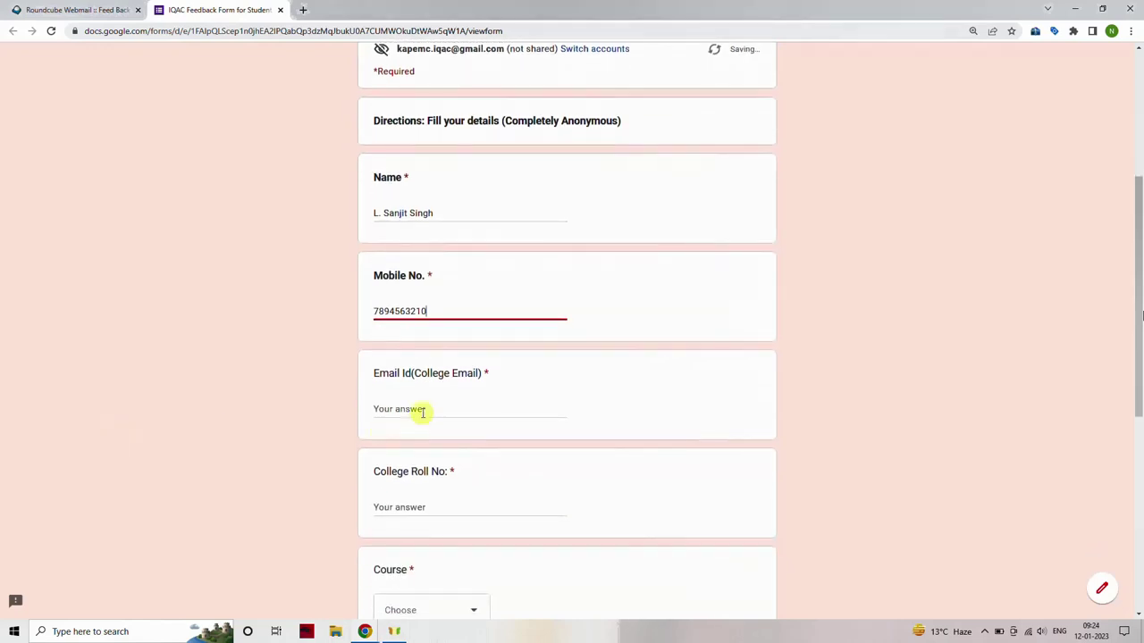
{"action": "left_click", "coordinate": [420, 411]}
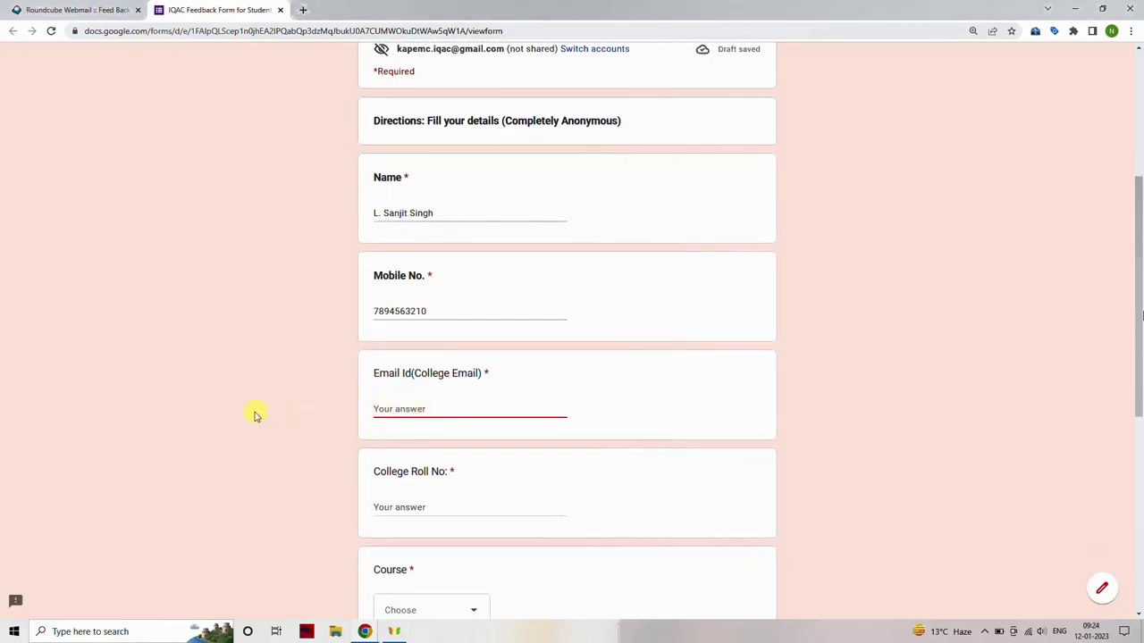
{"action": "type", "text": "k"}
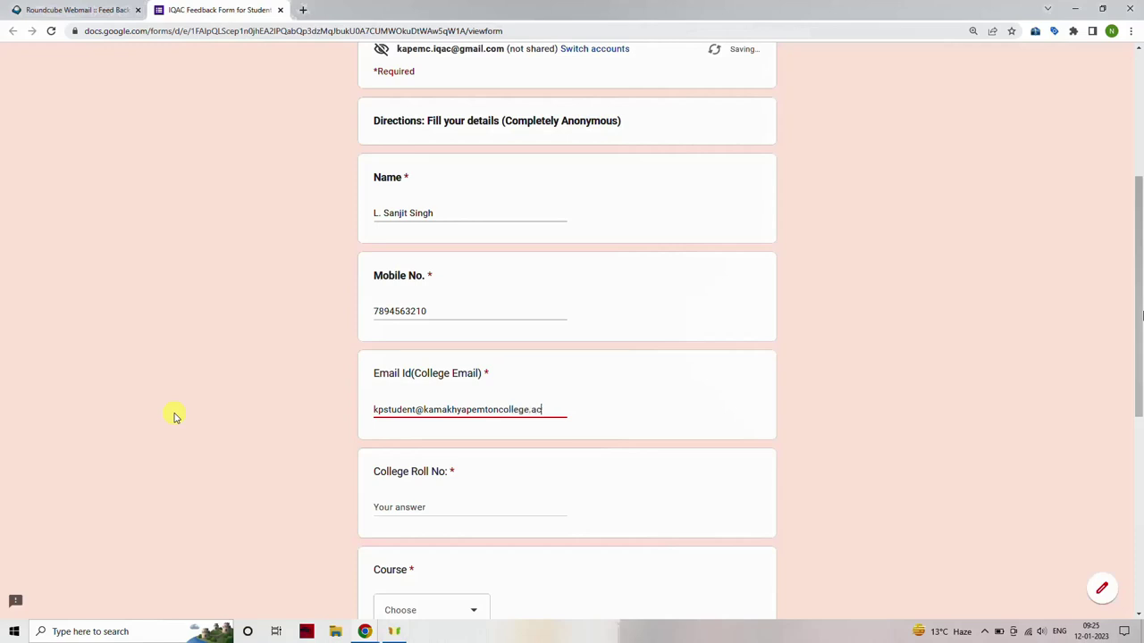
Enter the college roll number and choose B.Sc as the course.
{"action": "scroll", "coordinate": [293, 425], "scroll_direction": "down", "scroll_amount": 2}
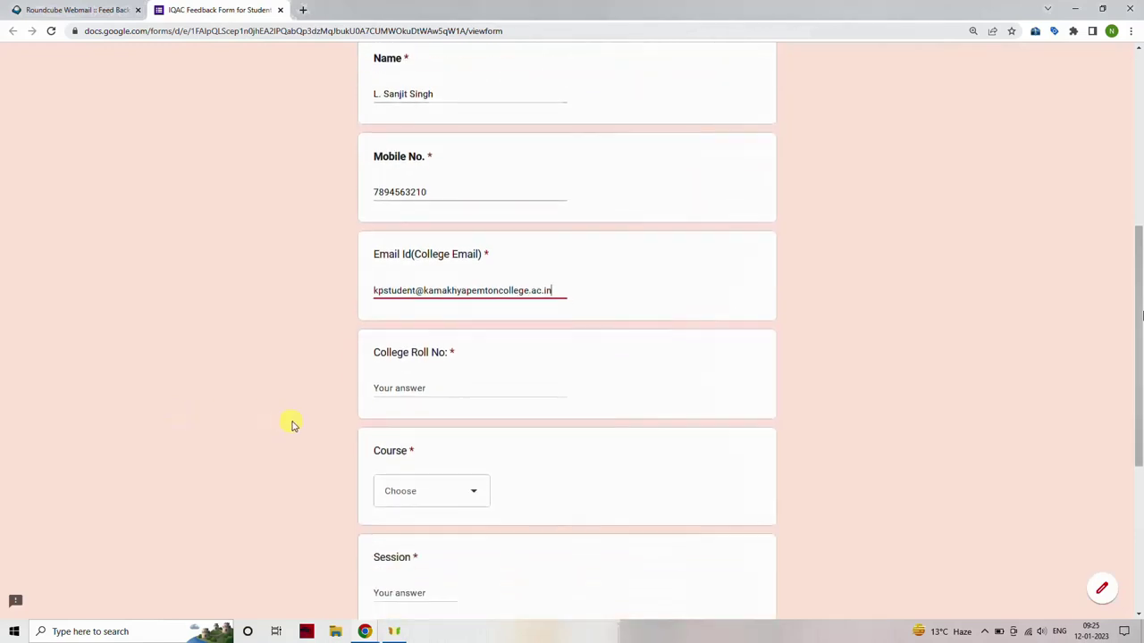
{"action": "left_click", "coordinate": [418, 387]}
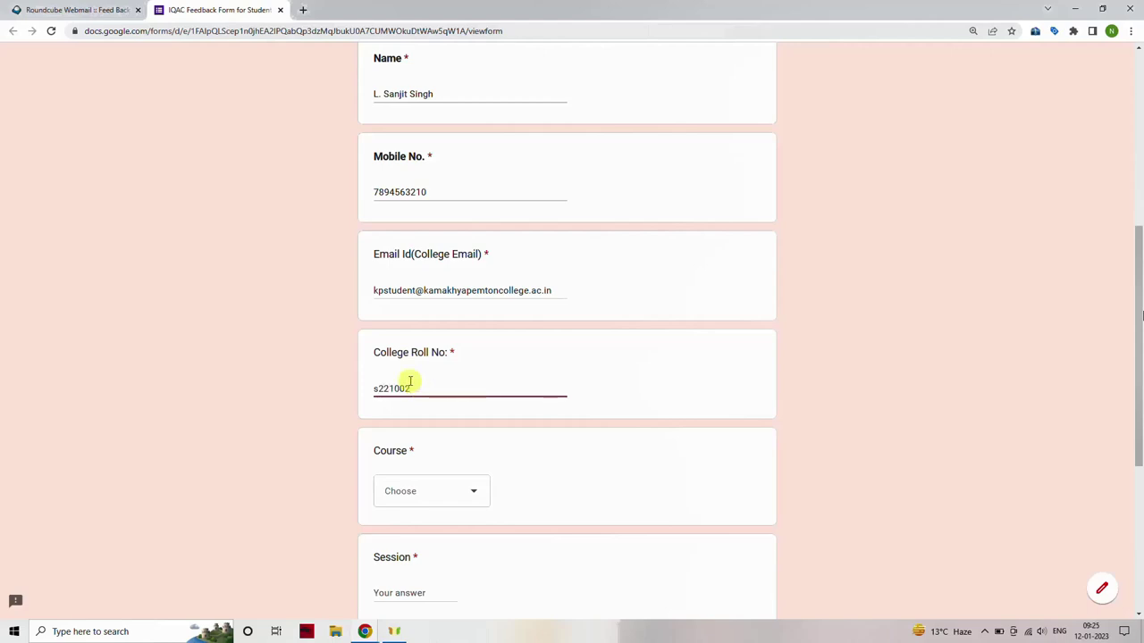
{"action": "scroll", "coordinate": [410, 382], "scroll_direction": "down", "scroll_amount": 2}
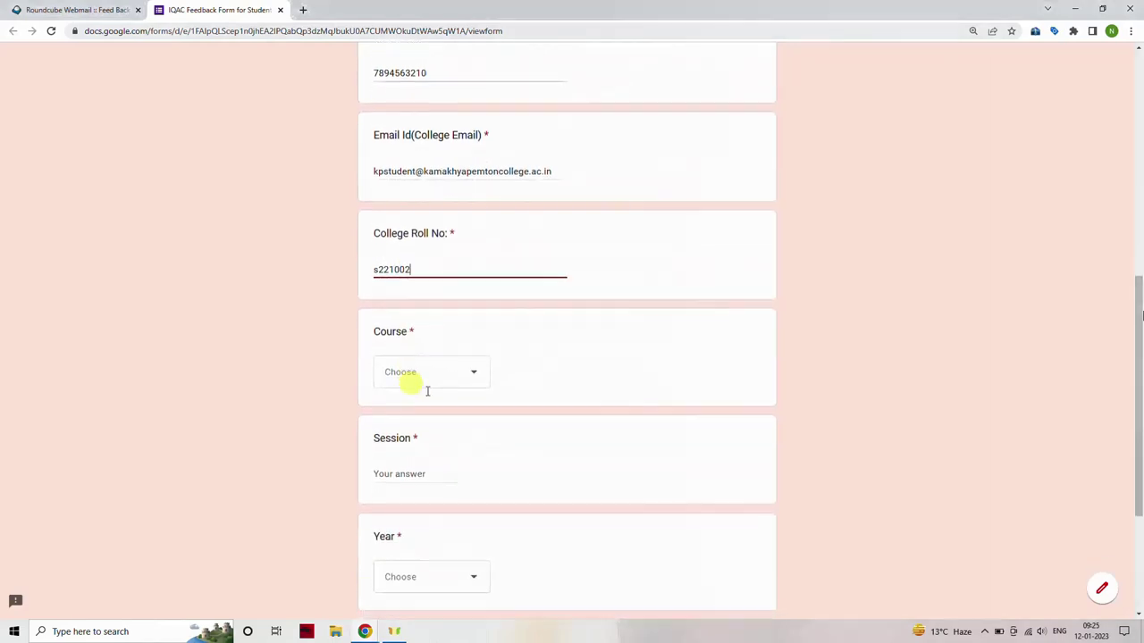
{"action": "left_click", "coordinate": [476, 378]}
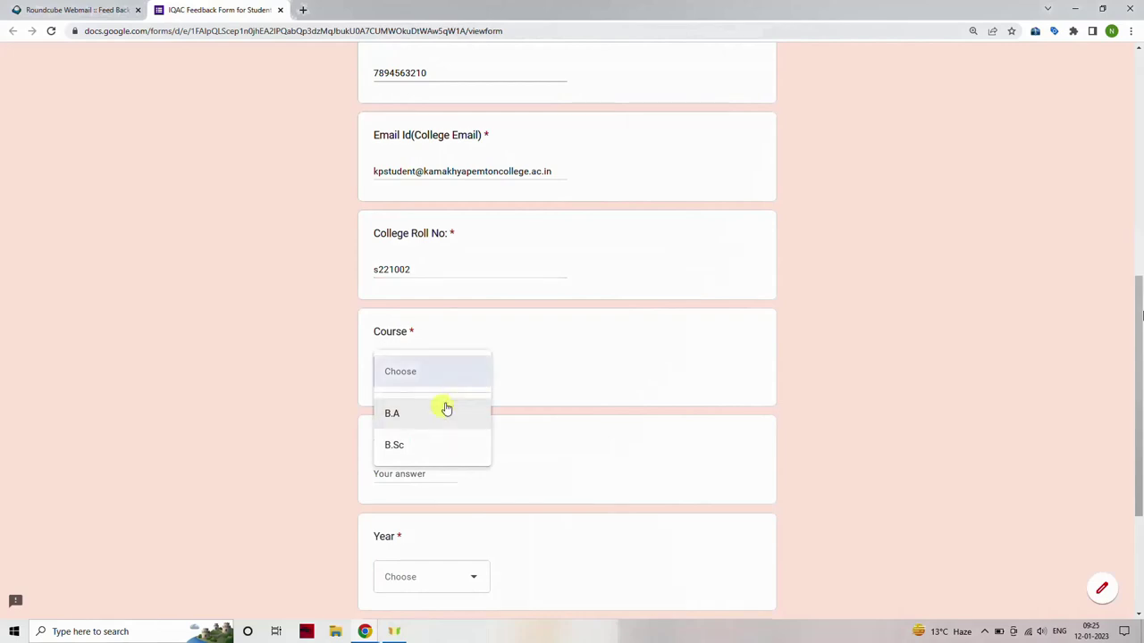
{"action": "left_click", "coordinate": [426, 442]}
Fill in session 2022, choose First year and 1st semester, and continue to the next page.
{"action": "scroll", "coordinate": [368, 447], "scroll_direction": "down", "scroll_amount": 1}
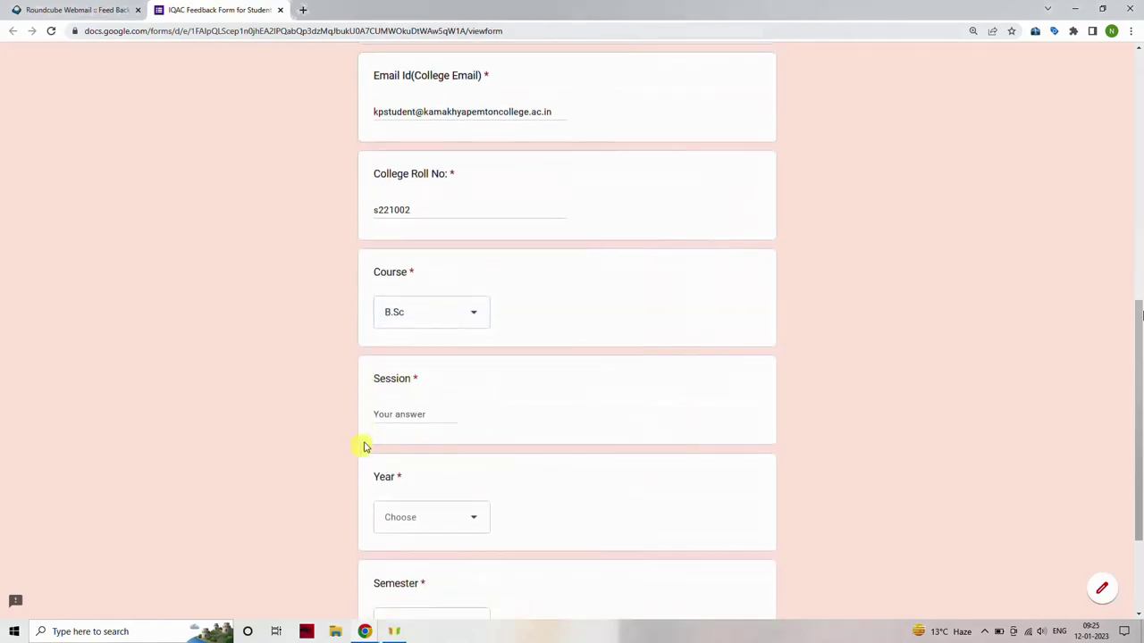
{"action": "left_click", "coordinate": [415, 412]}
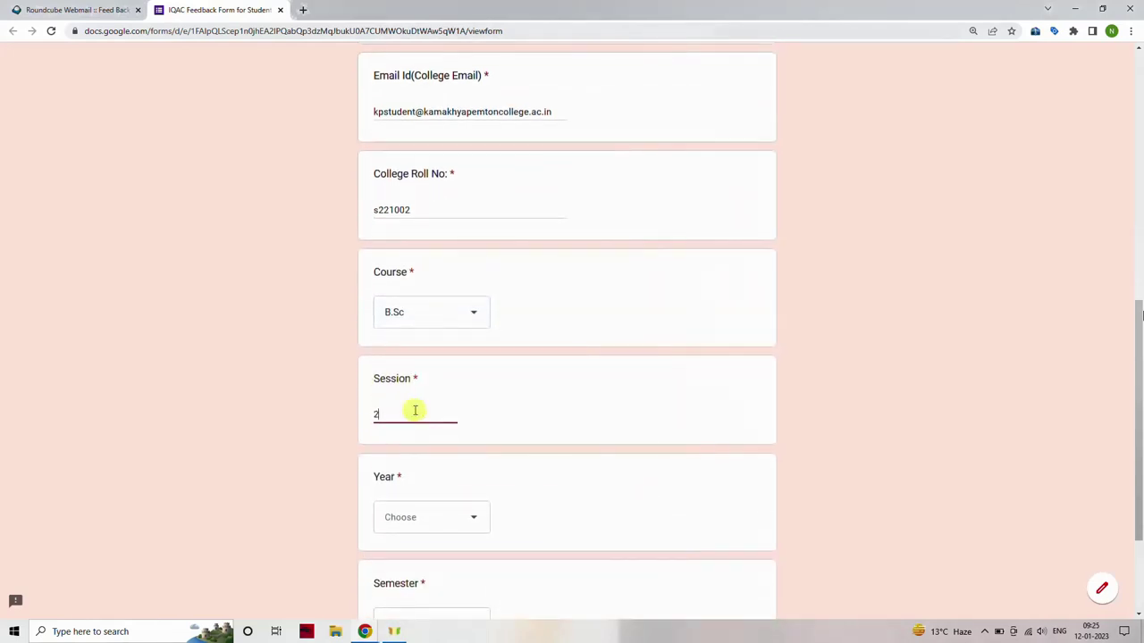
{"action": "scroll", "coordinate": [413, 412], "scroll_direction": "down", "scroll_amount": 3}
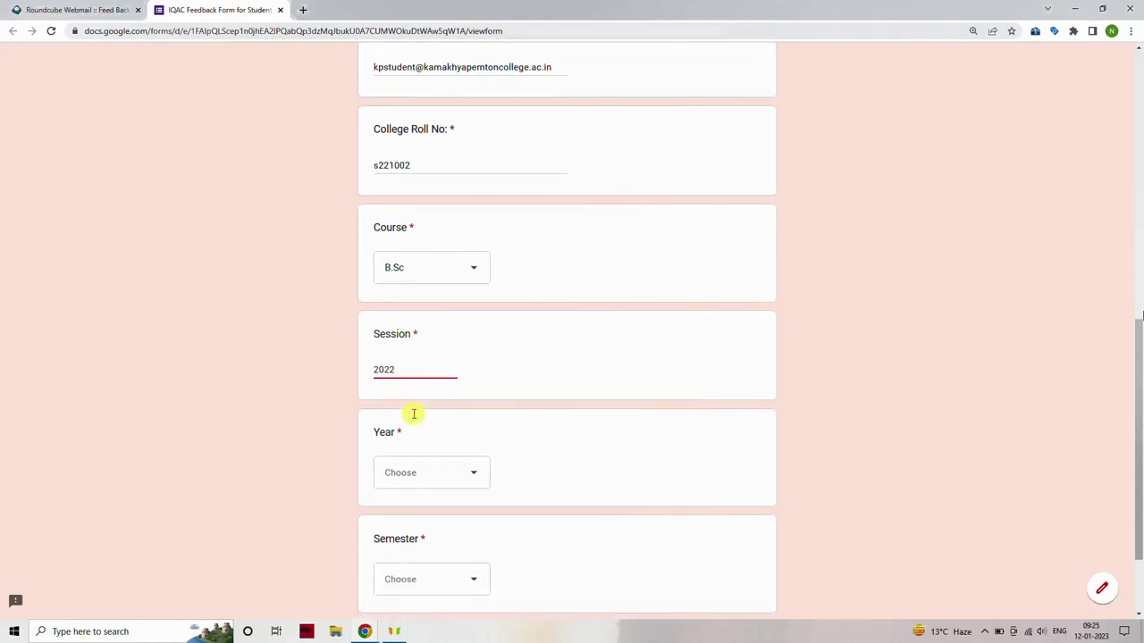
{"action": "left_click", "coordinate": [476, 363]}
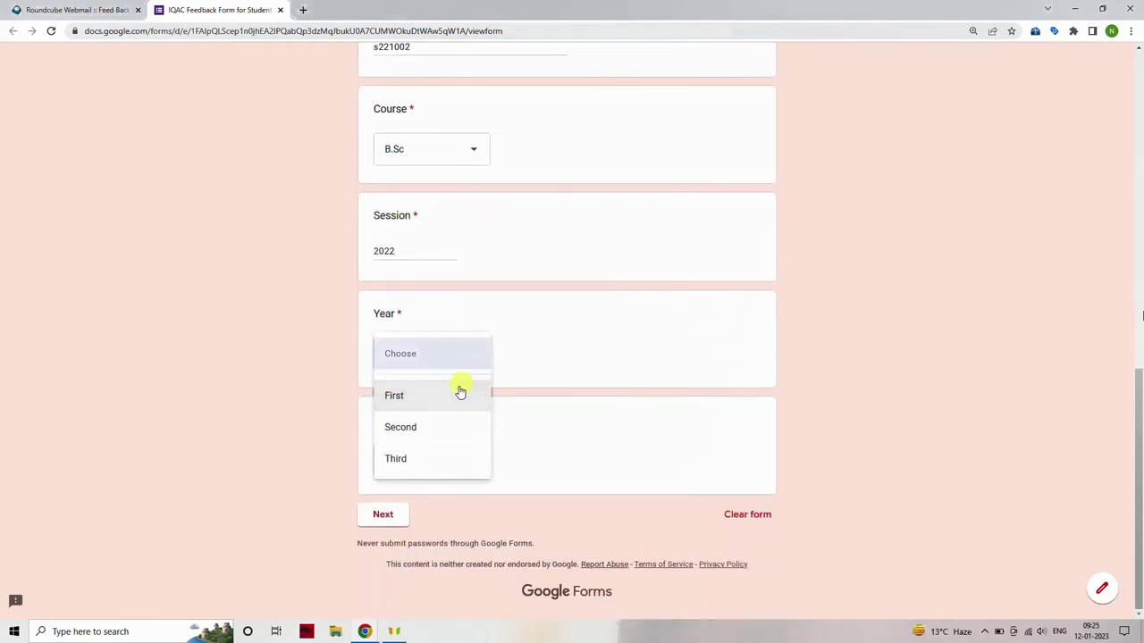
{"action": "left_click", "coordinate": [452, 396]}
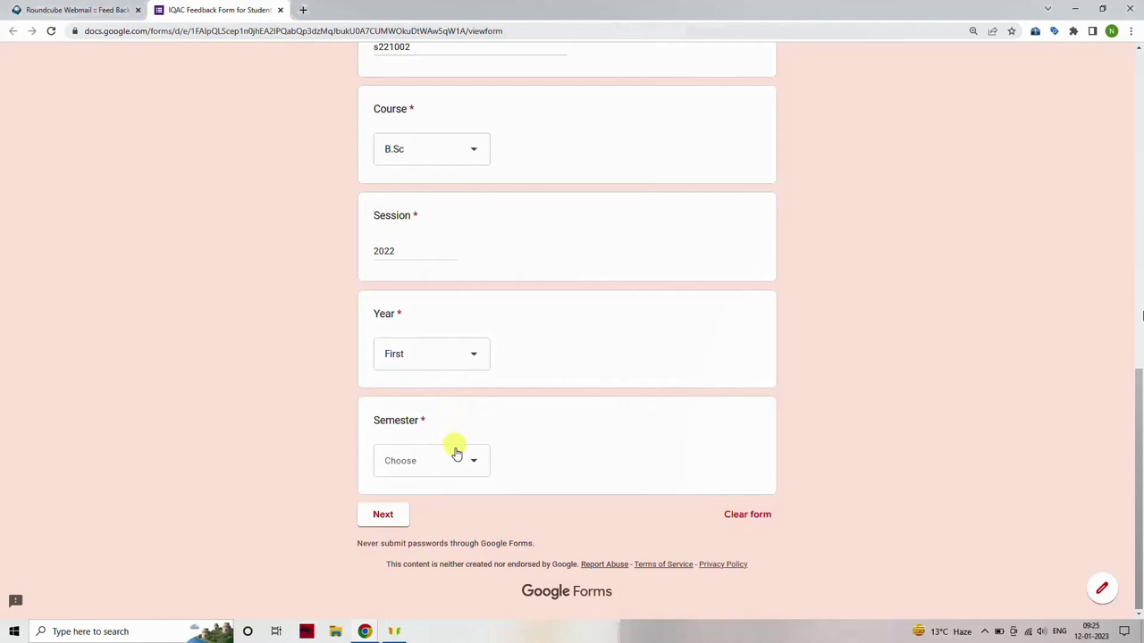
{"action": "left_click", "coordinate": [460, 461]}
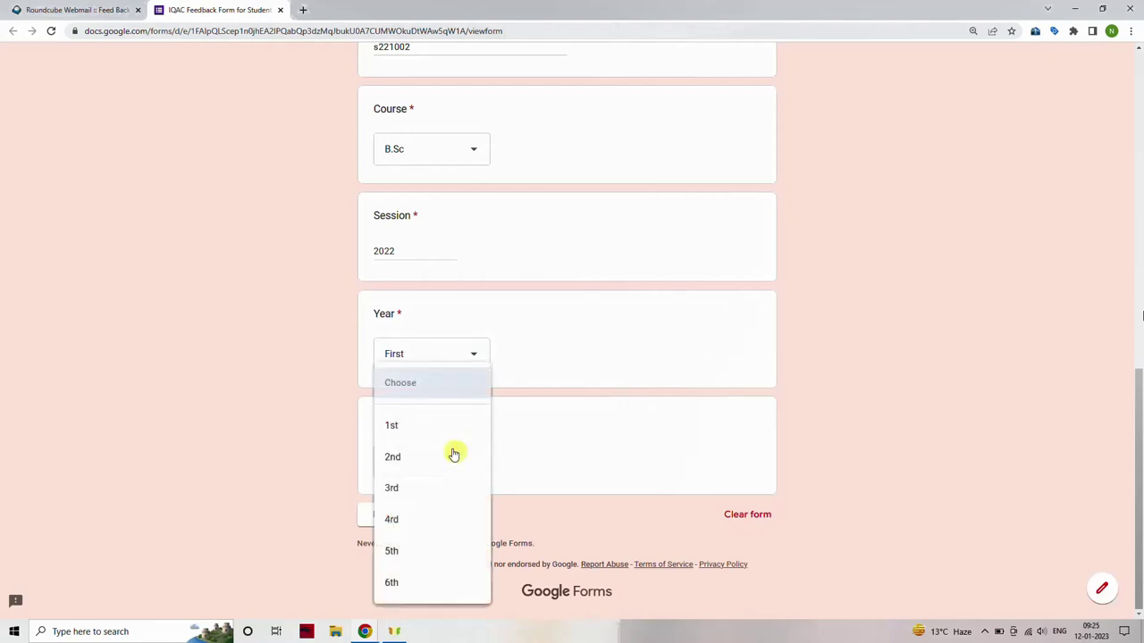
{"action": "left_click", "coordinate": [435, 427]}
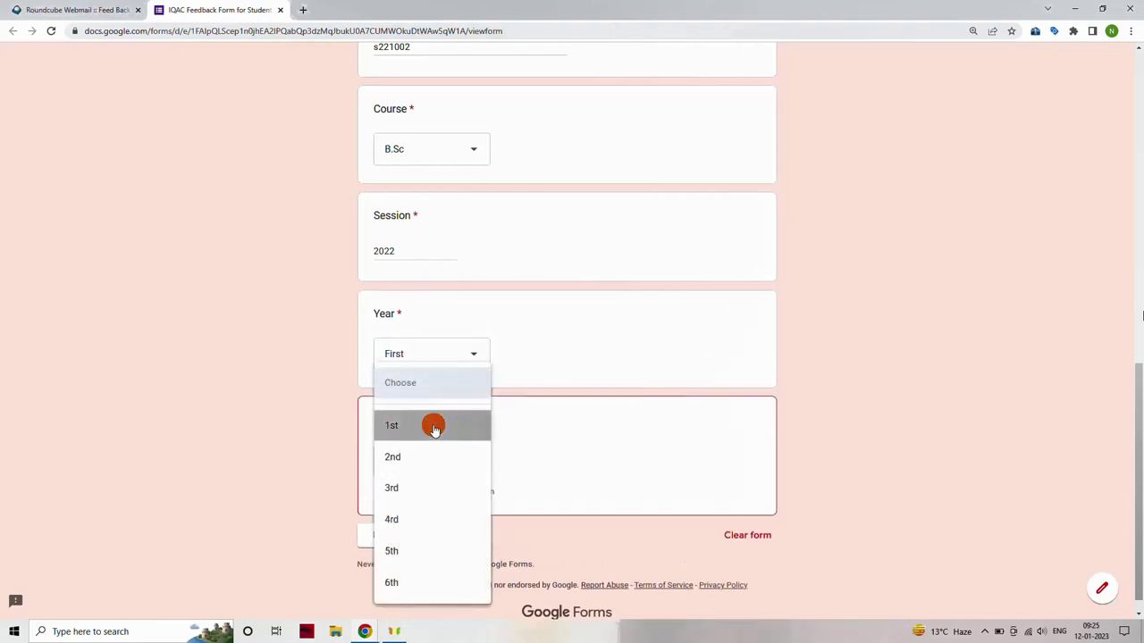
{"action": "left_click", "coordinate": [388, 518]}
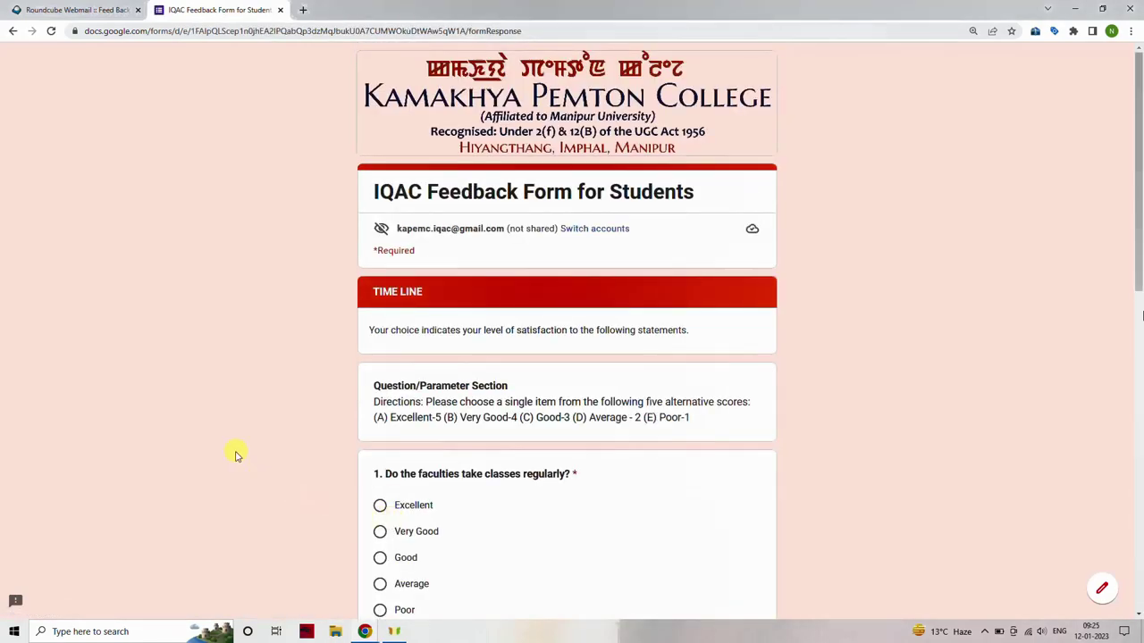
Rate Time Line questions 1, 2, 3 and 4 as Excellent.
{"action": "scroll", "coordinate": [237, 456], "scroll_direction": "down", "scroll_amount": 1}
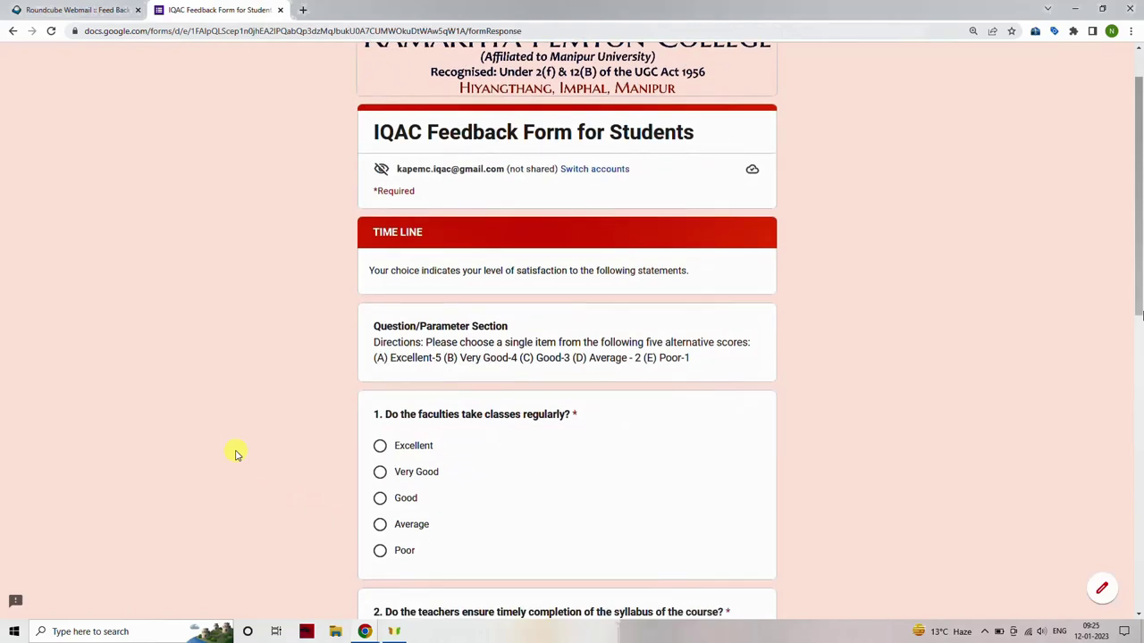
{"action": "left_click", "coordinate": [382, 449]}
{"action": "scroll", "coordinate": [383, 451], "scroll_direction": "down", "scroll_amount": 3}
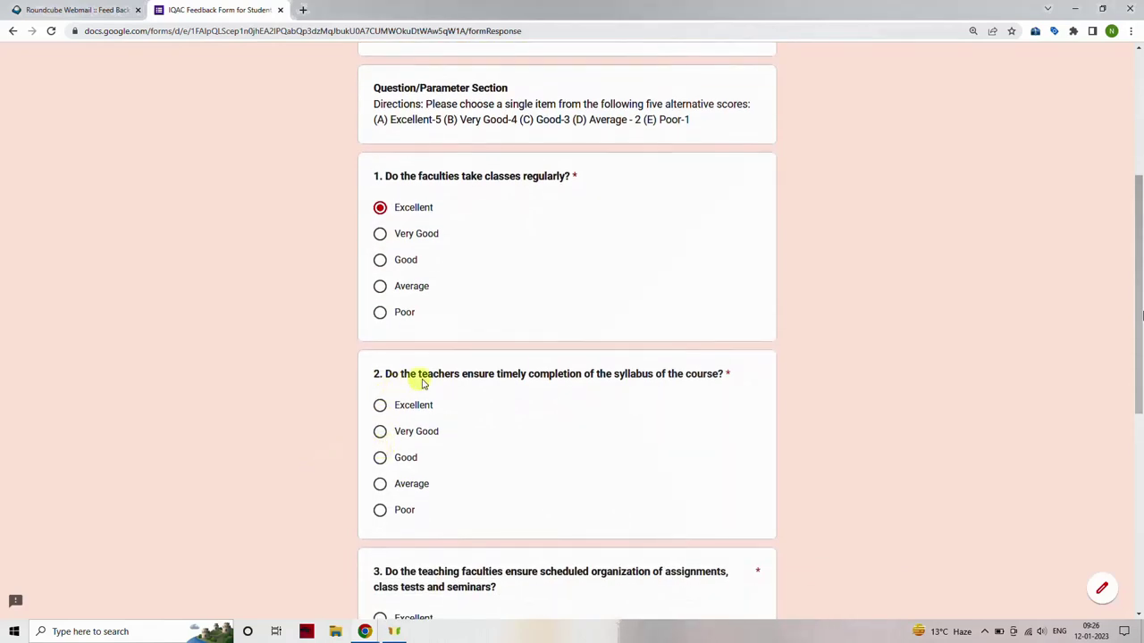
{"action": "left_click", "coordinate": [381, 408]}
{"action": "scroll", "coordinate": [340, 422], "scroll_direction": "down", "scroll_amount": 3}
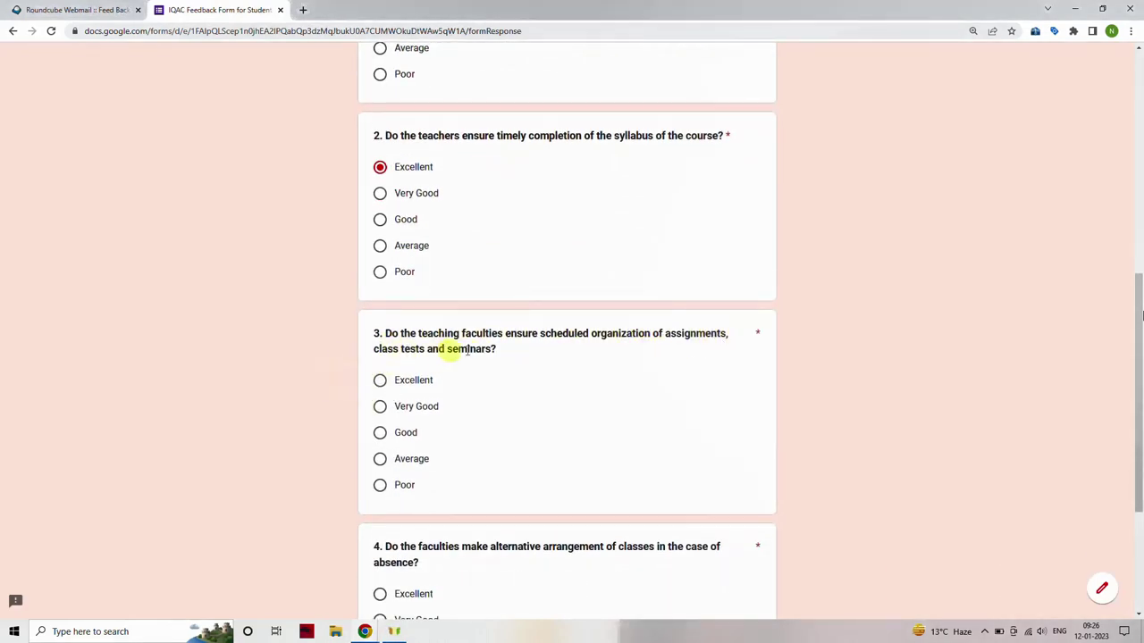
{"action": "left_click", "coordinate": [381, 384]}
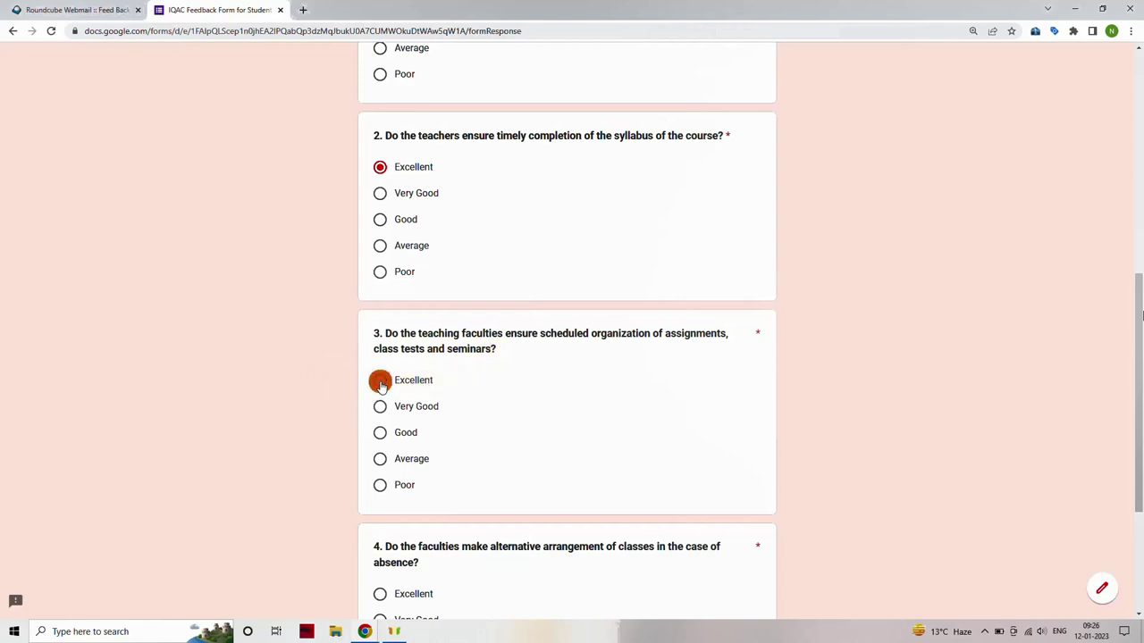
{"action": "scroll", "coordinate": [289, 434], "scroll_direction": "down", "scroll_amount": 2}
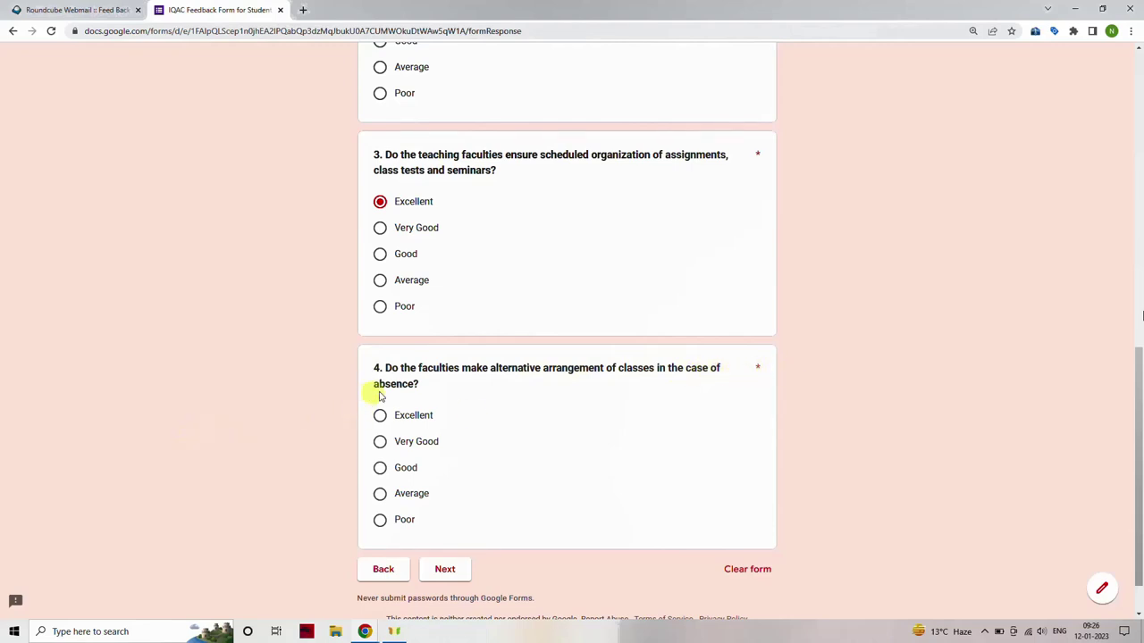
{"action": "left_click", "coordinate": [376, 419]}
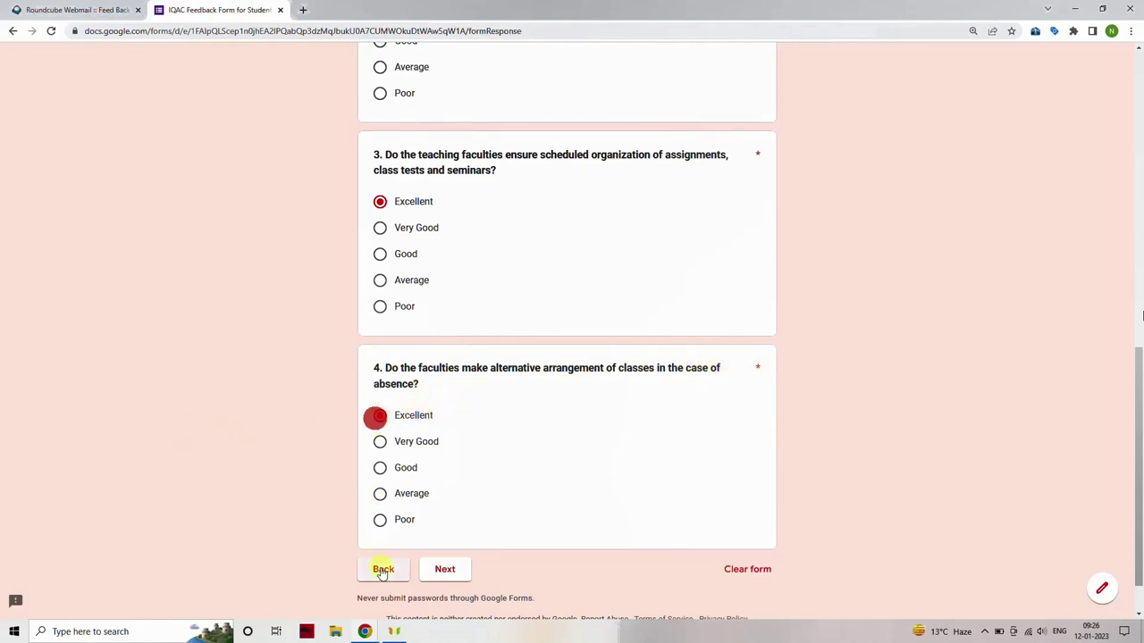
Advance to the Consciousness of Faculty page and rate questions 5 and 6 Excellent.
{"action": "left_click", "coordinate": [451, 569]}
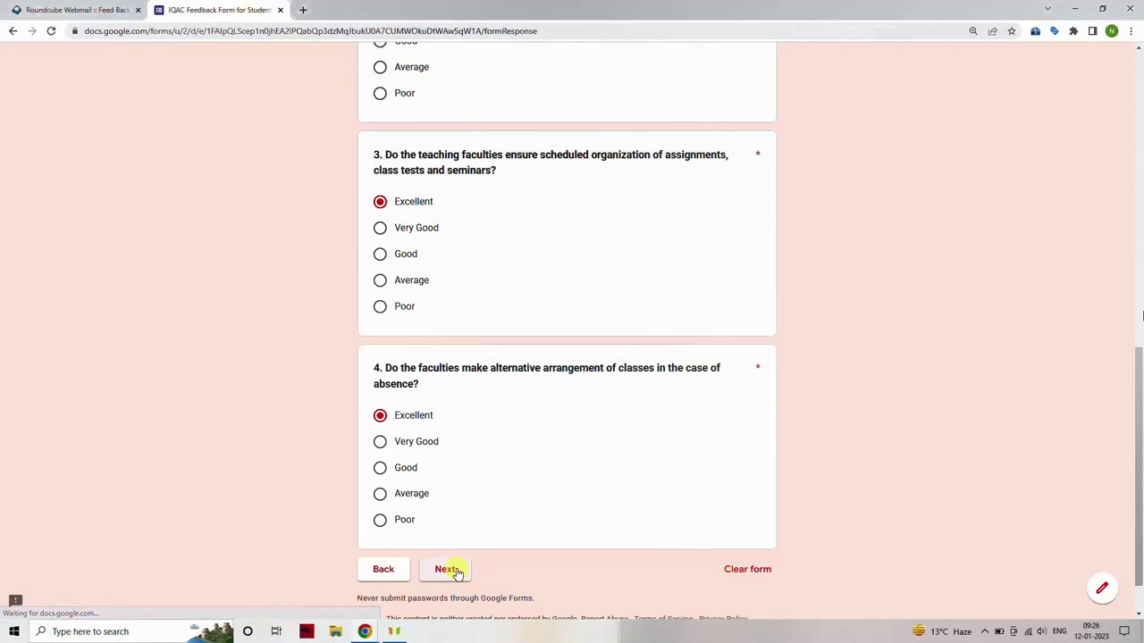
{"action": "scroll", "coordinate": [295, 413], "scroll_direction": "down", "scroll_amount": 1}
{"action": "scroll", "coordinate": [295, 411], "scroll_direction": "down", "scroll_amount": 1}
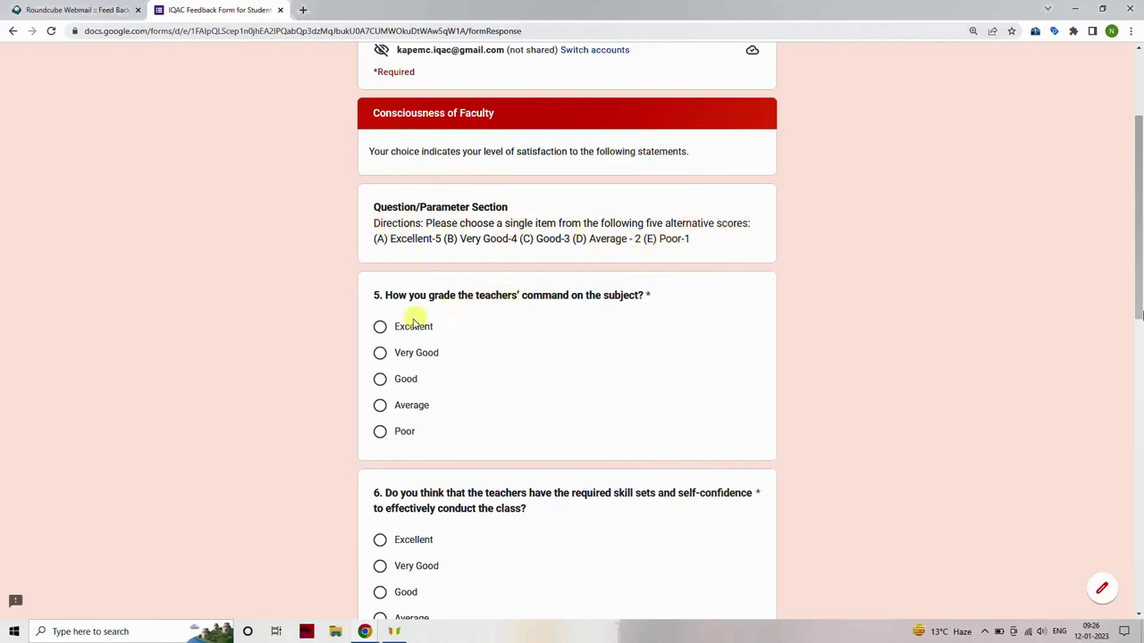
{"action": "left_click", "coordinate": [381, 327]}
{"action": "scroll", "coordinate": [314, 340], "scroll_direction": "down", "scroll_amount": 3}
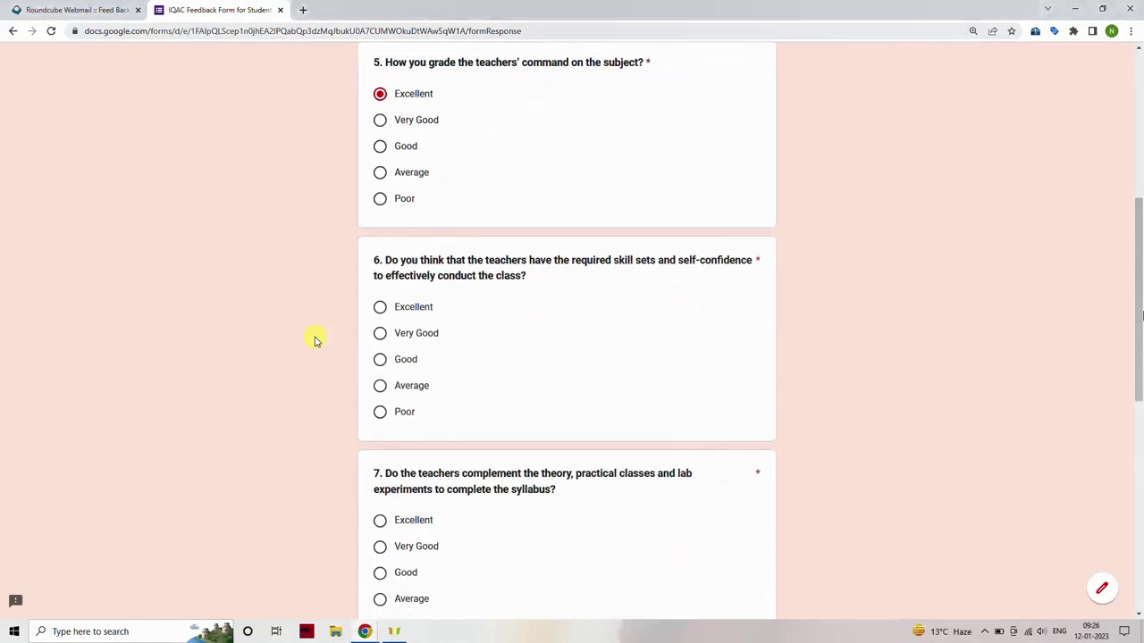
{"action": "left_click", "coordinate": [381, 304]}
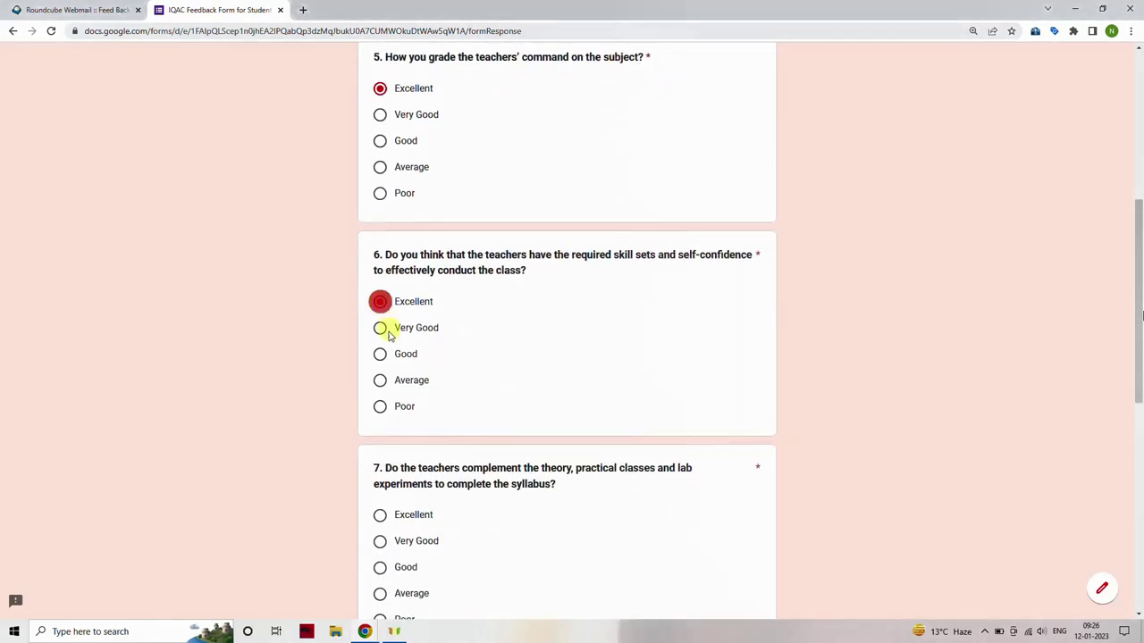
Rate questions 7, 8 and 9 as Excellent.
{"action": "scroll", "coordinate": [388, 477], "scroll_direction": "down", "scroll_amount": 2}
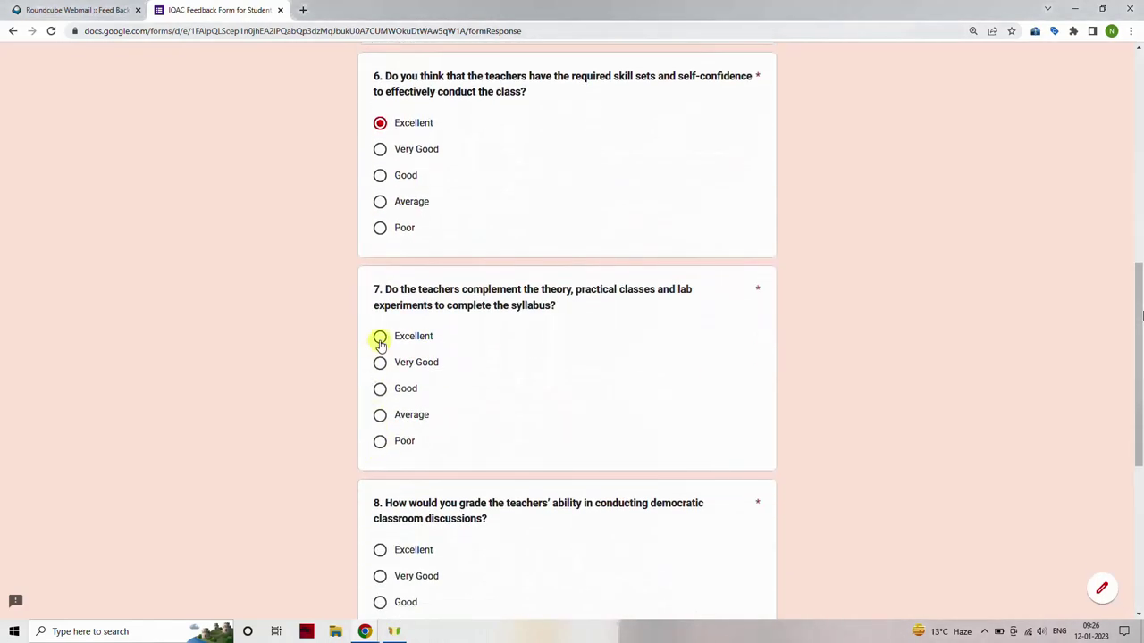
{"action": "left_click", "coordinate": [380, 336]}
{"action": "scroll", "coordinate": [326, 423], "scroll_direction": "down", "scroll_amount": 1}
{"action": "scroll", "coordinate": [326, 423], "scroll_direction": "down", "scroll_amount": 1}
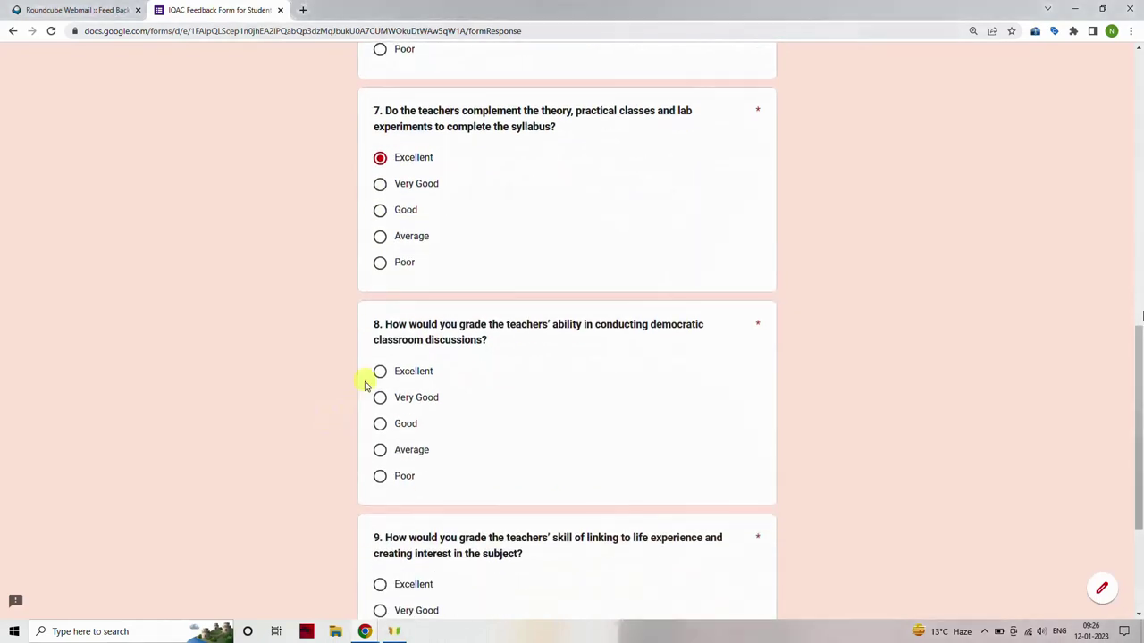
{"action": "left_click", "coordinate": [379, 371]}
{"action": "scroll", "coordinate": [347, 386], "scroll_direction": "down", "scroll_amount": 1}
{"action": "scroll", "coordinate": [347, 385], "scroll_direction": "down", "scroll_amount": 1}
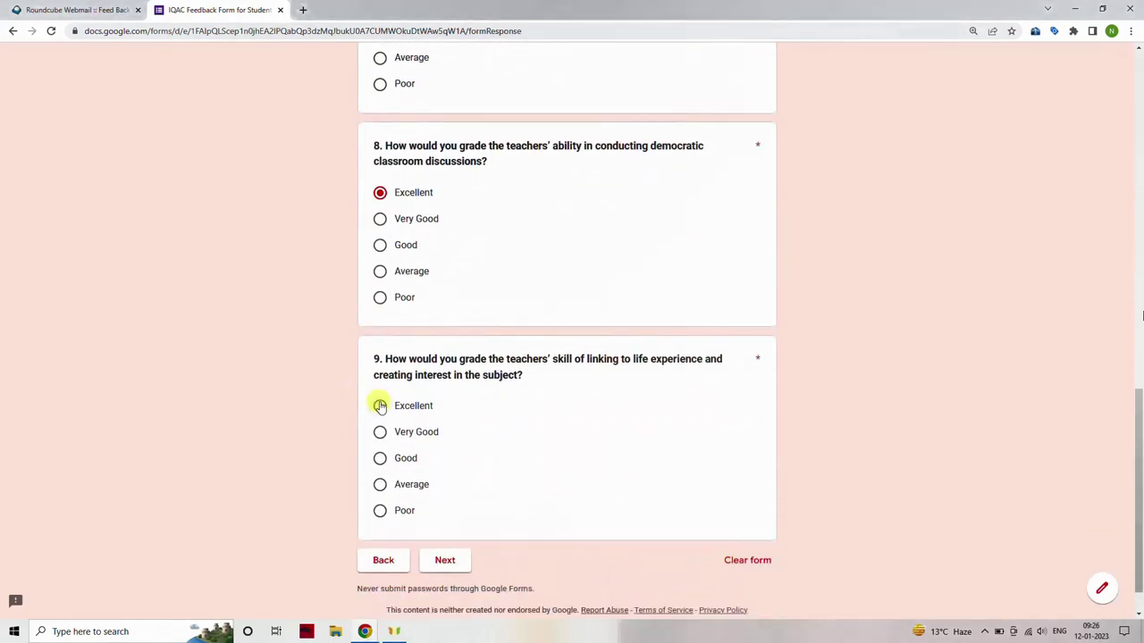
{"action": "left_click", "coordinate": [380, 406]}
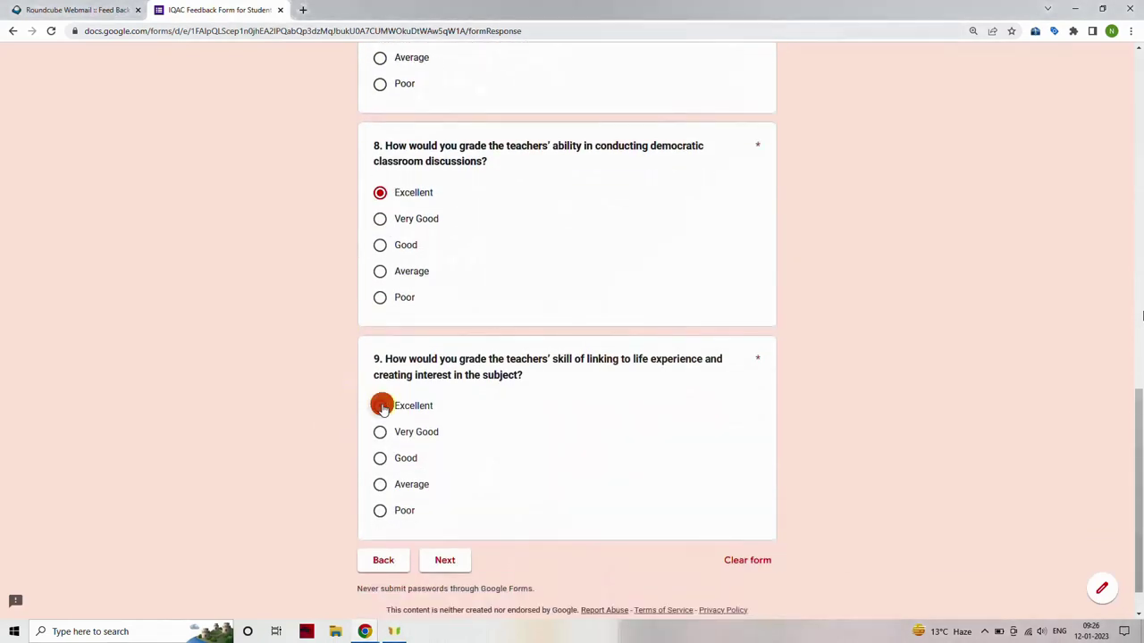
Move to the Teaching Methods/Aids page and rate questions 10, 11, 12 and 13 Excellent.
{"action": "left_click", "coordinate": [445, 561]}
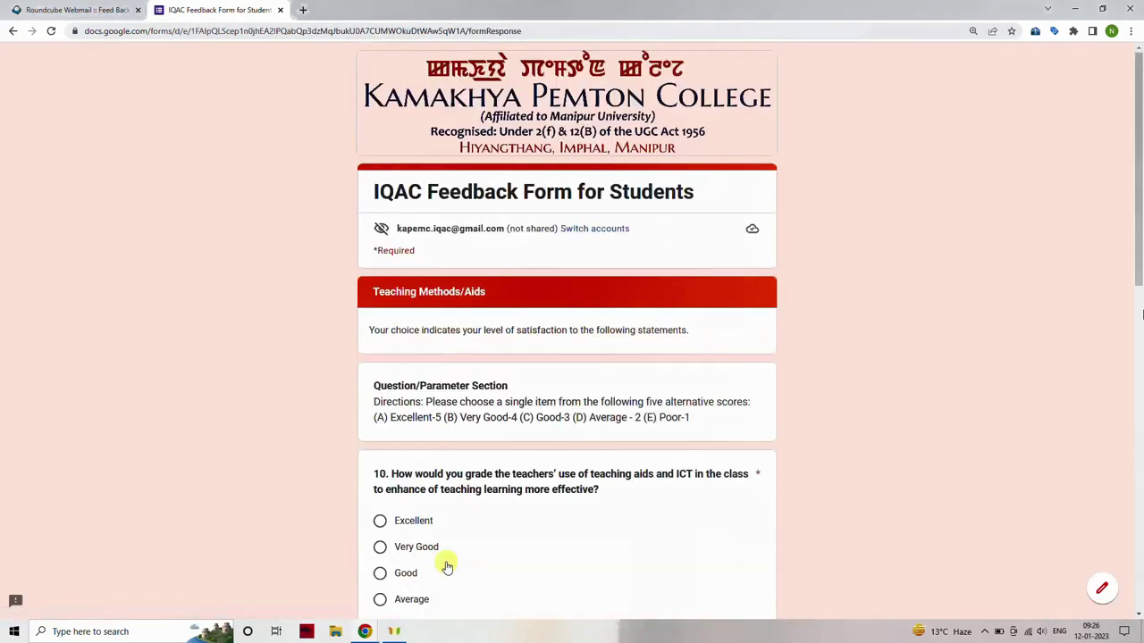
{"action": "scroll", "coordinate": [319, 426], "scroll_direction": "down", "scroll_amount": 1}
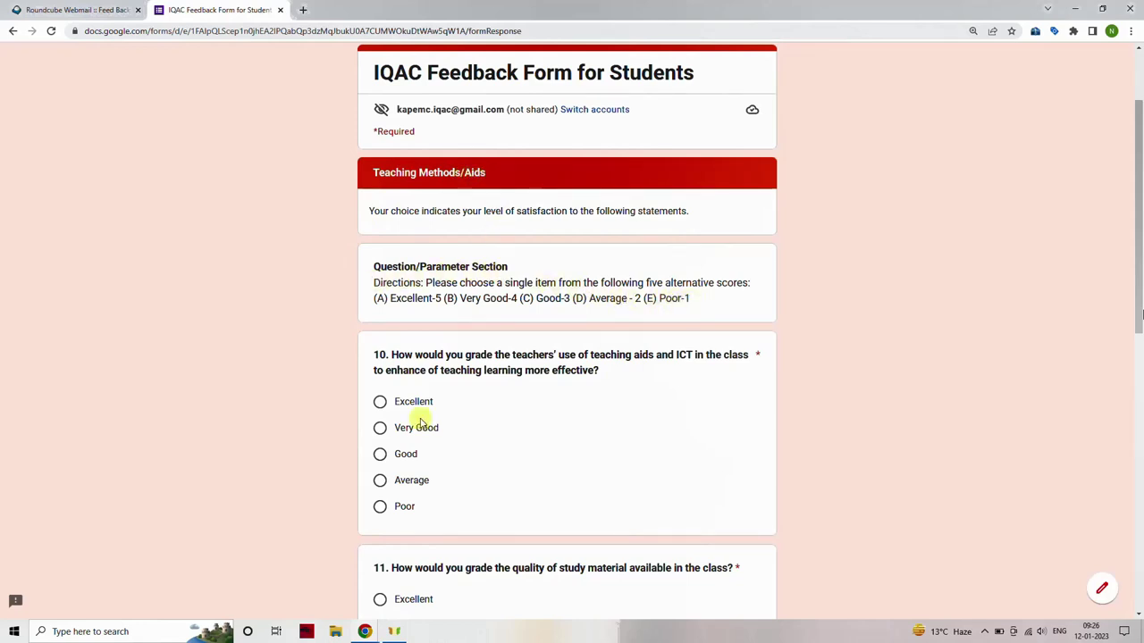
{"action": "left_click", "coordinate": [378, 402]}
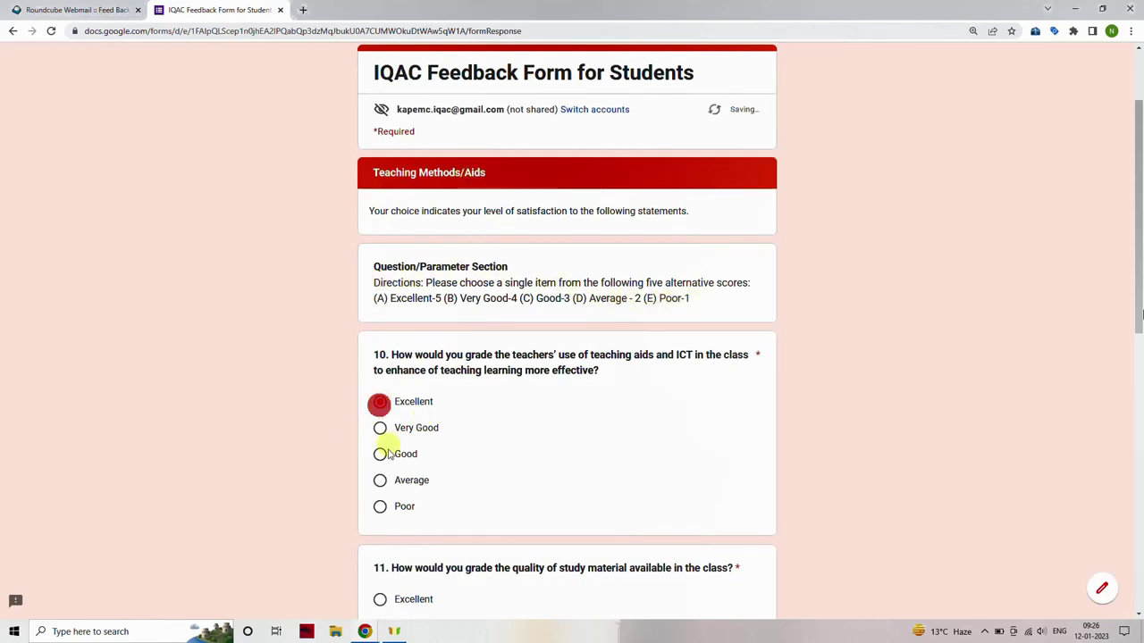
{"action": "scroll", "coordinate": [330, 492], "scroll_direction": "down", "scroll_amount": 1}
{"action": "left_click", "coordinate": [380, 479]}
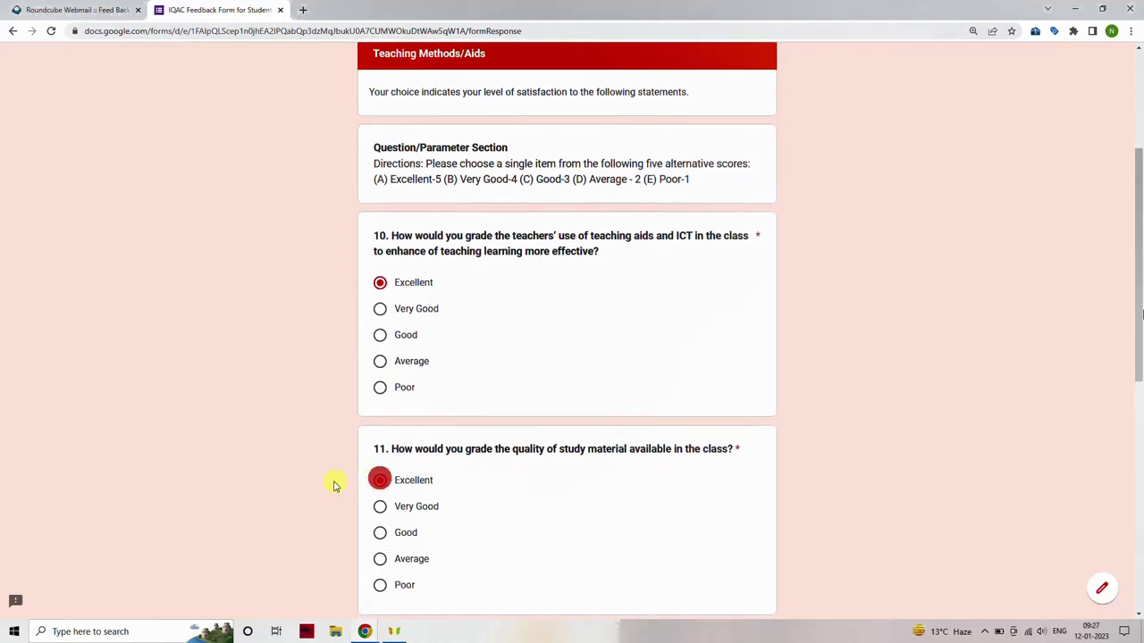
{"action": "scroll", "coordinate": [332, 484], "scroll_direction": "down", "scroll_amount": 2}
{"action": "left_click", "coordinate": [379, 530]}
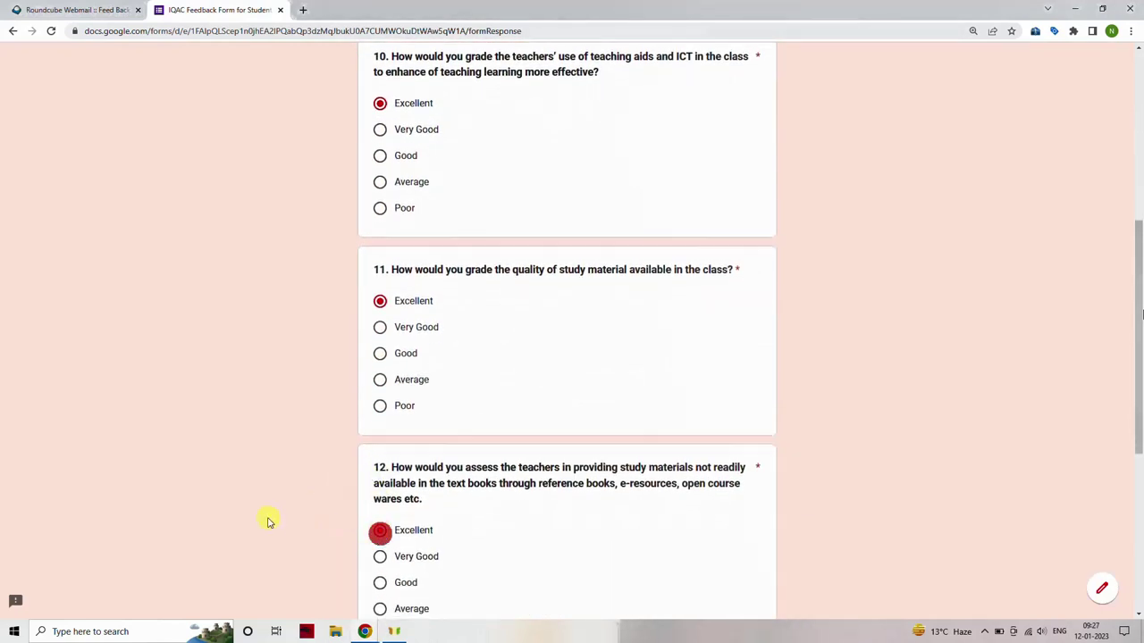
{"action": "scroll", "coordinate": [269, 520], "scroll_direction": "down", "scroll_amount": 2}
{"action": "left_click", "coordinate": [371, 507]}
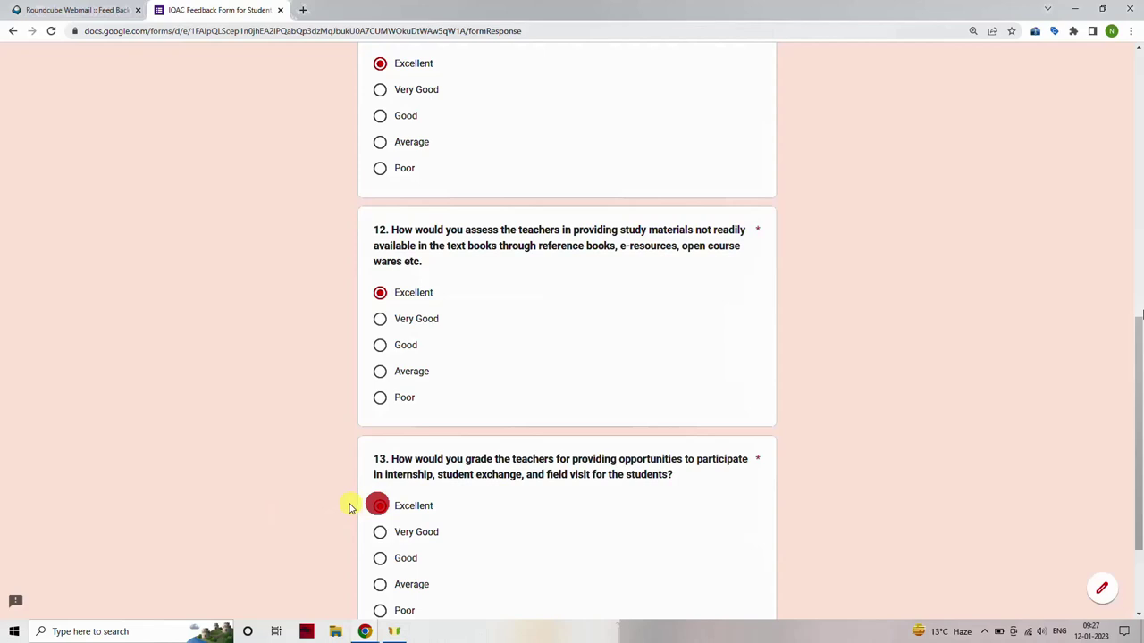
{"action": "scroll", "coordinate": [294, 500], "scroll_direction": "down", "scroll_amount": 2}
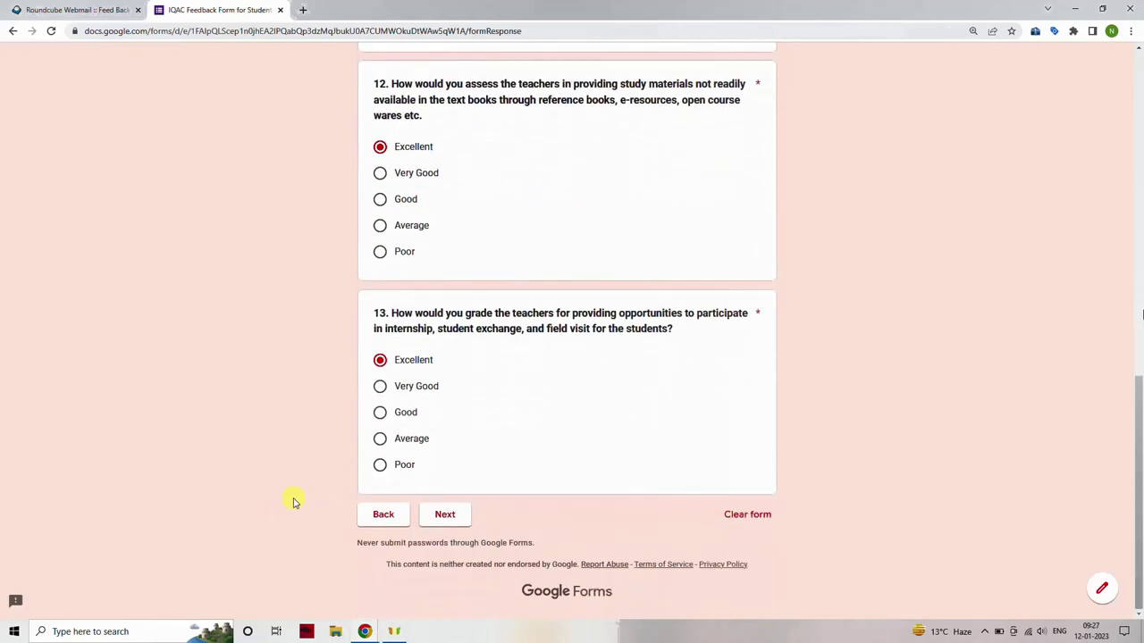
Move to the Faculty Attitude page and rate questions 14 and 15 Excellent.
{"action": "left_click", "coordinate": [437, 516]}
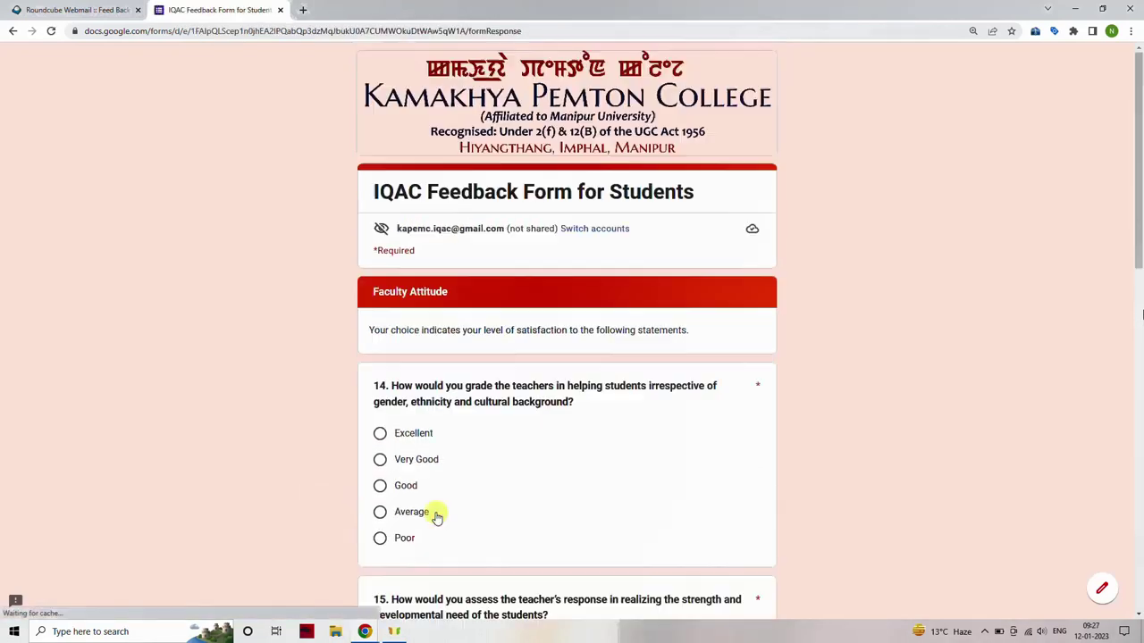
{"action": "scroll", "coordinate": [198, 418], "scroll_direction": "down", "scroll_amount": 1}
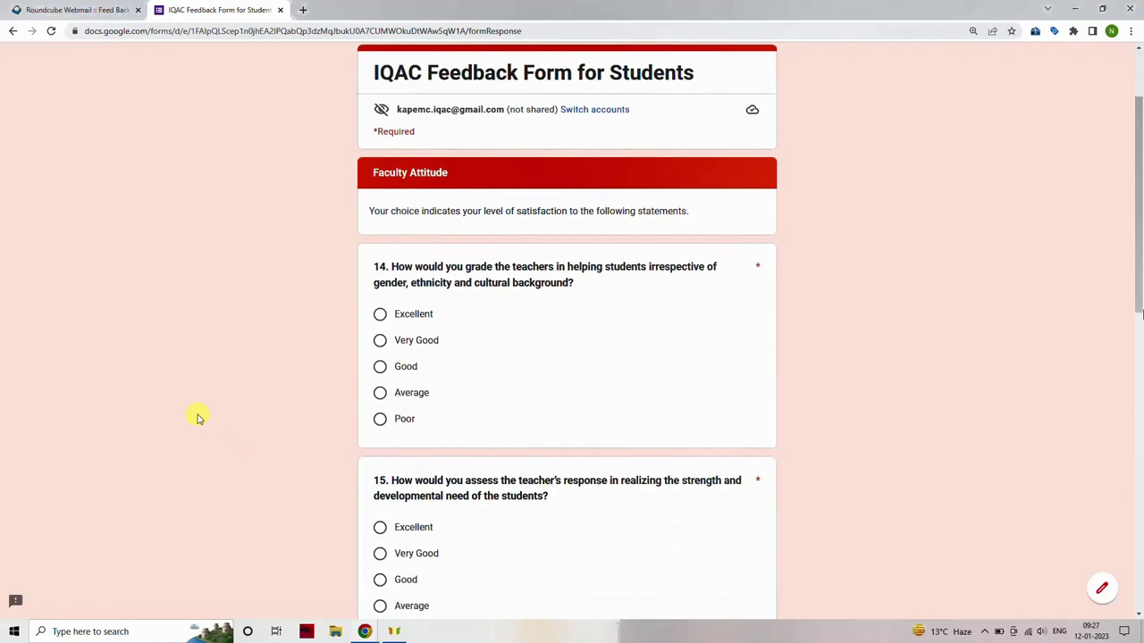
{"action": "scroll", "coordinate": [198, 418], "scroll_direction": "down", "scroll_amount": 1}
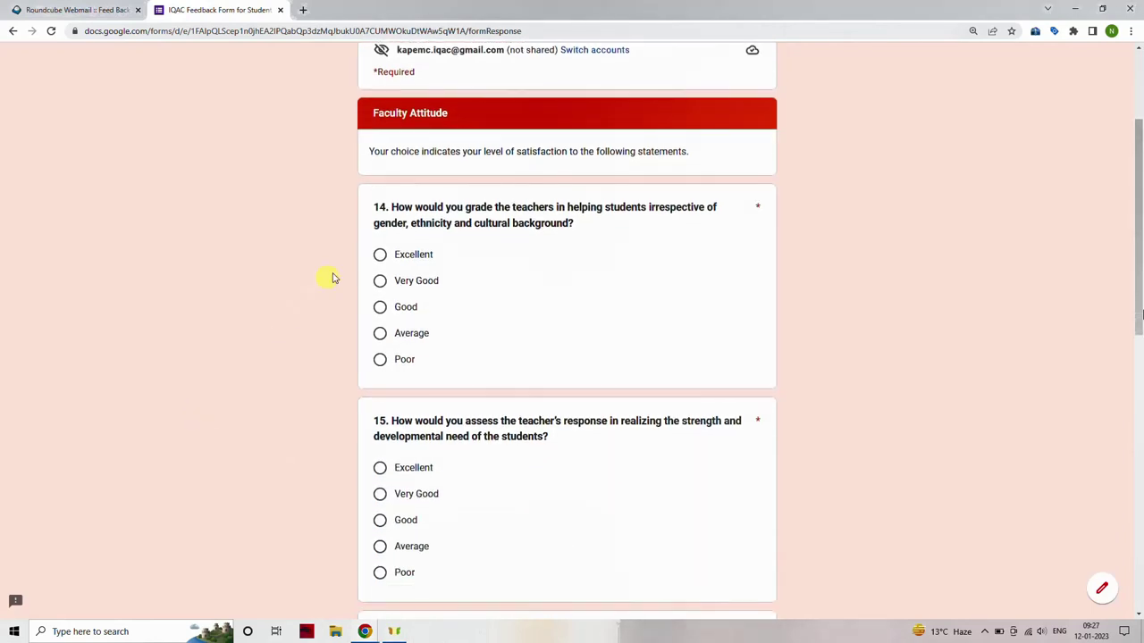
{"action": "left_click", "coordinate": [379, 255]}
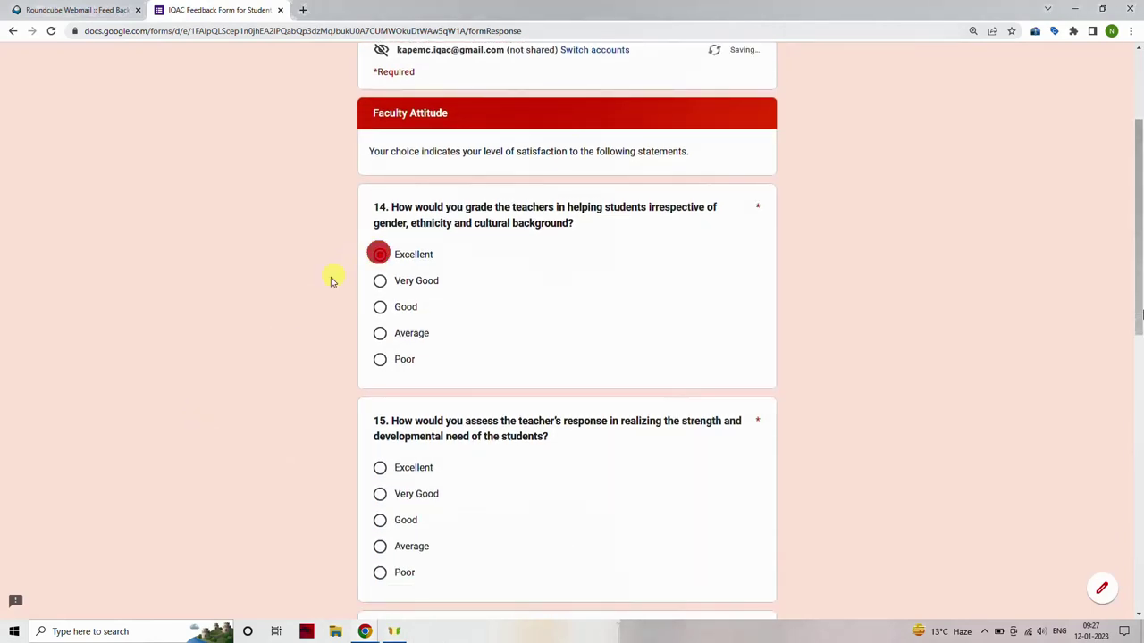
{"action": "left_click", "coordinate": [380, 467]}
Rate questions 16, 17 and 18 Excellent and advance to the next section.
{"action": "scroll", "coordinate": [253, 473], "scroll_direction": "down", "scroll_amount": 2}
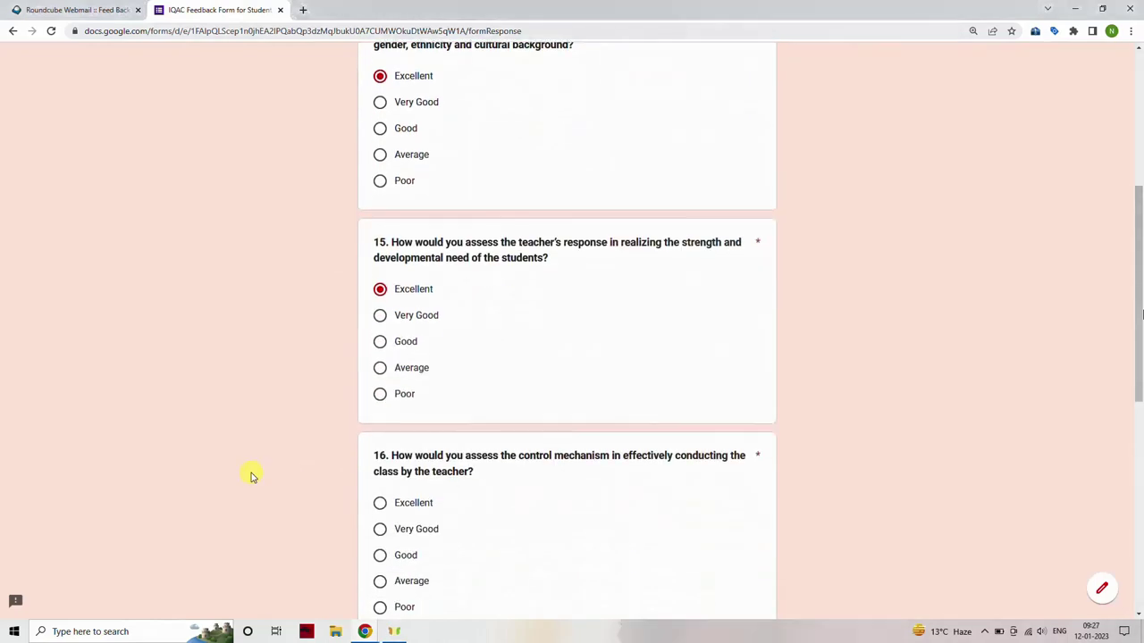
{"action": "left_click", "coordinate": [380, 503]}
{"action": "scroll", "coordinate": [229, 485], "scroll_direction": "down", "scroll_amount": 3}
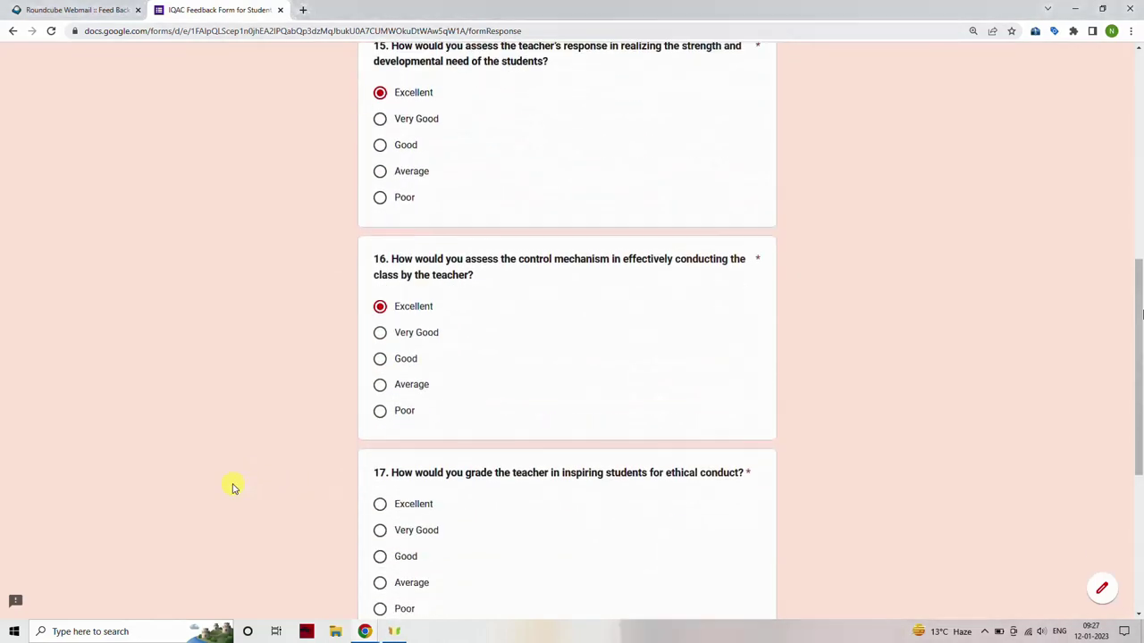
{"action": "left_click", "coordinate": [379, 461]}
{"action": "scroll", "coordinate": [250, 477], "scroll_direction": "down", "scroll_amount": 3}
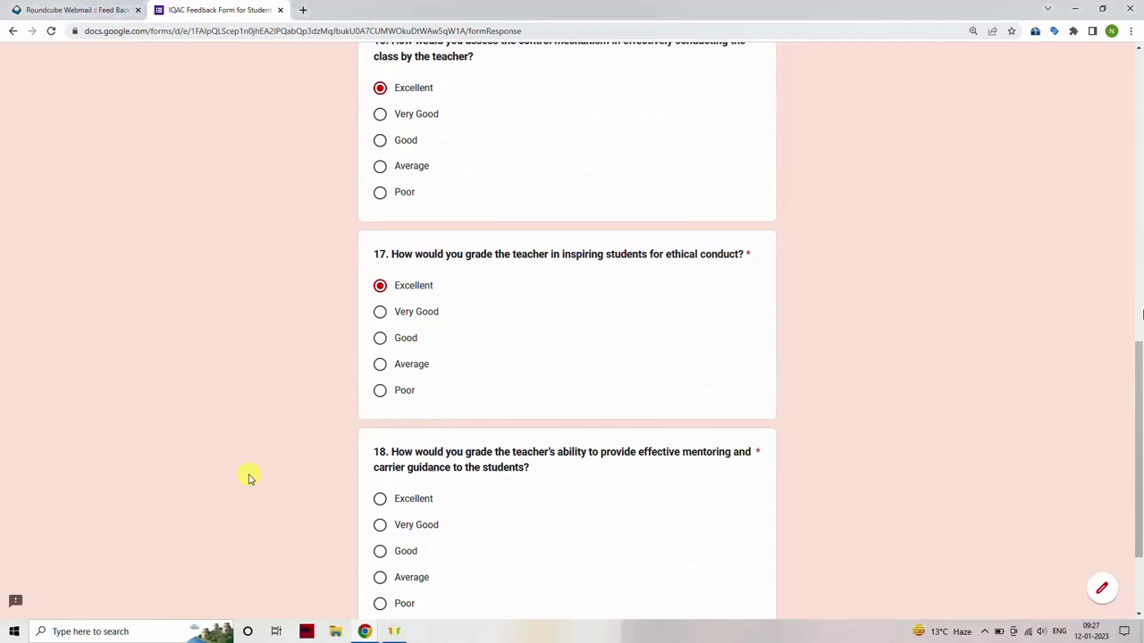
{"action": "left_click", "coordinate": [377, 442]}
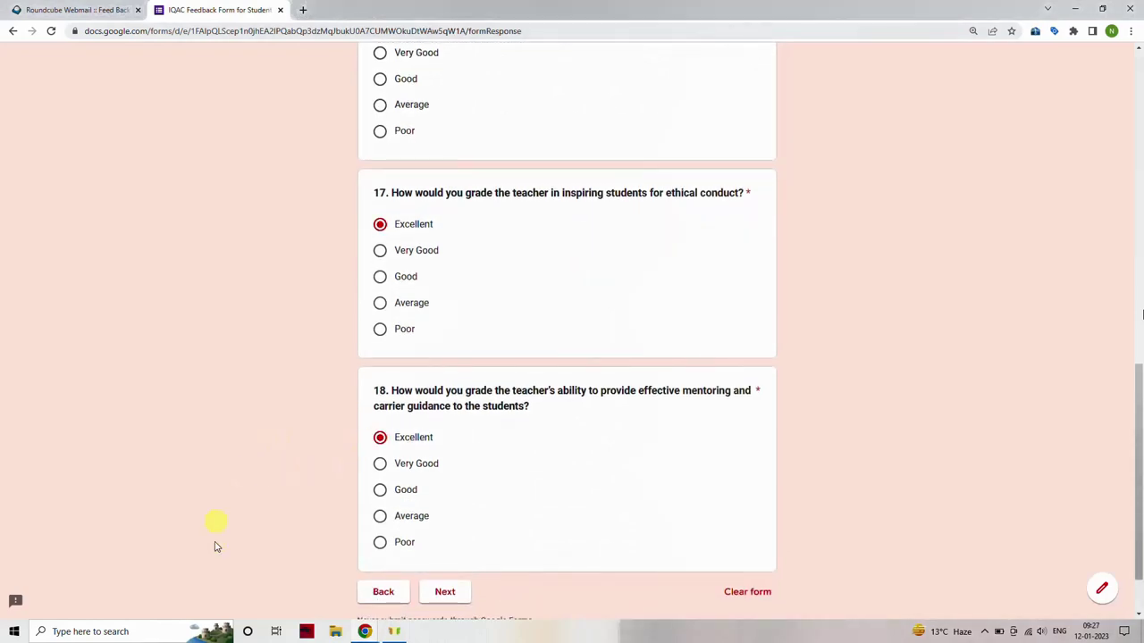
{"action": "scroll", "coordinate": [442, 597], "scroll_direction": "down", "scroll_amount": 1}
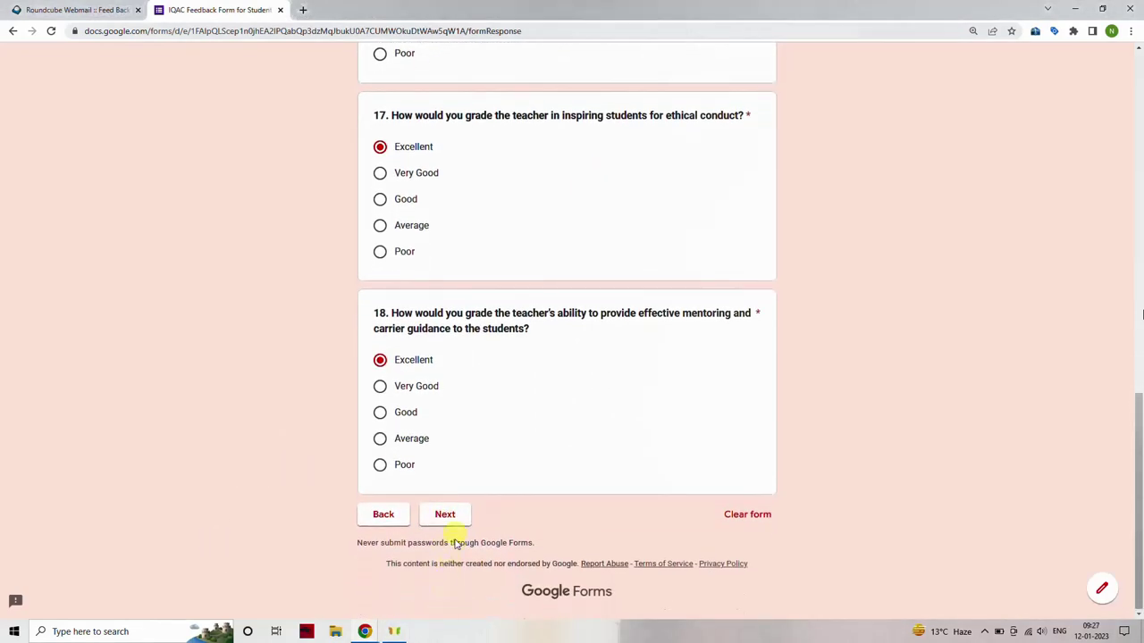
{"action": "left_click", "coordinate": [447, 516]}
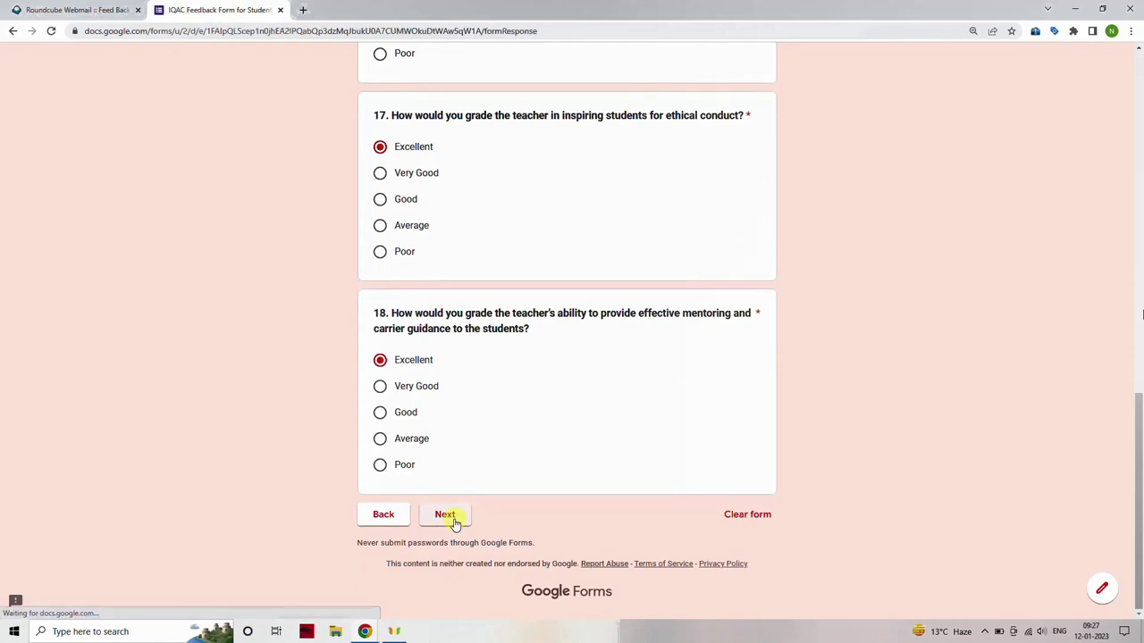
Rate questions 19, 20, 21 and 22 as Excellent and place the cursor in the remarks box.
{"action": "scroll", "coordinate": [229, 526], "scroll_direction": "down", "scroll_amount": 2}
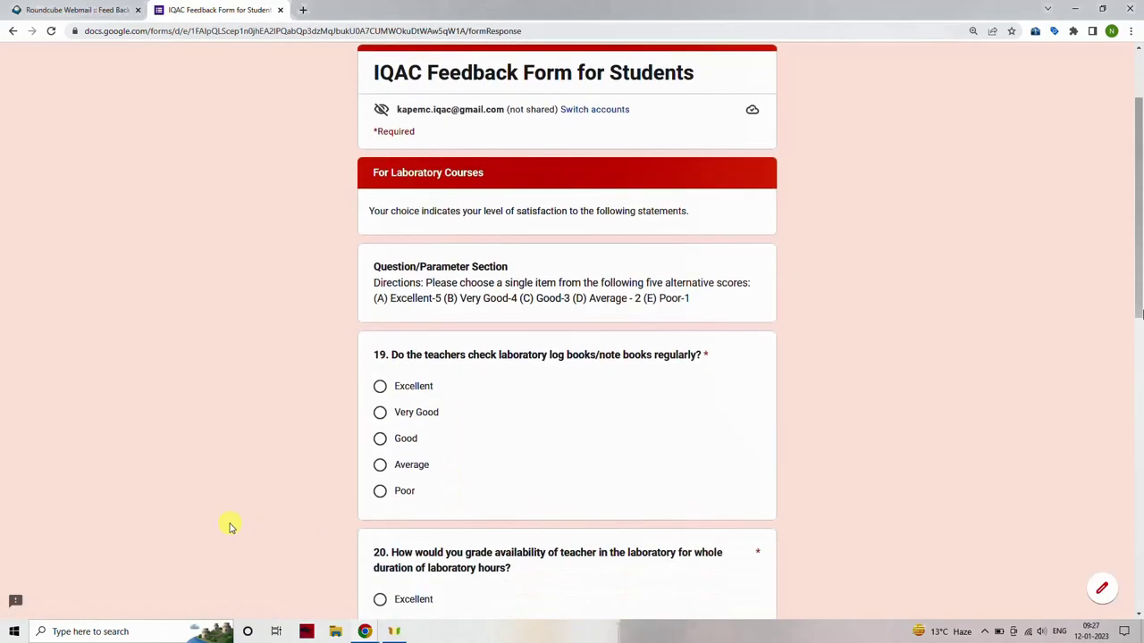
{"action": "left_click", "coordinate": [368, 387]}
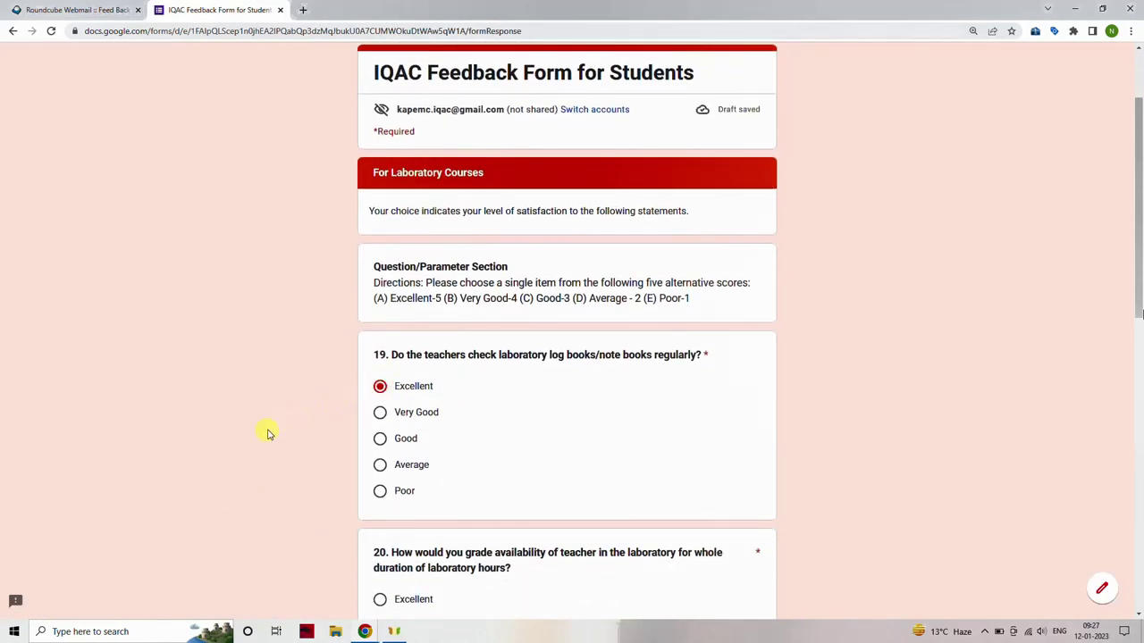
{"action": "scroll", "coordinate": [268, 433], "scroll_direction": "down", "scroll_amount": 2}
{"action": "left_click", "coordinate": [379, 420]}
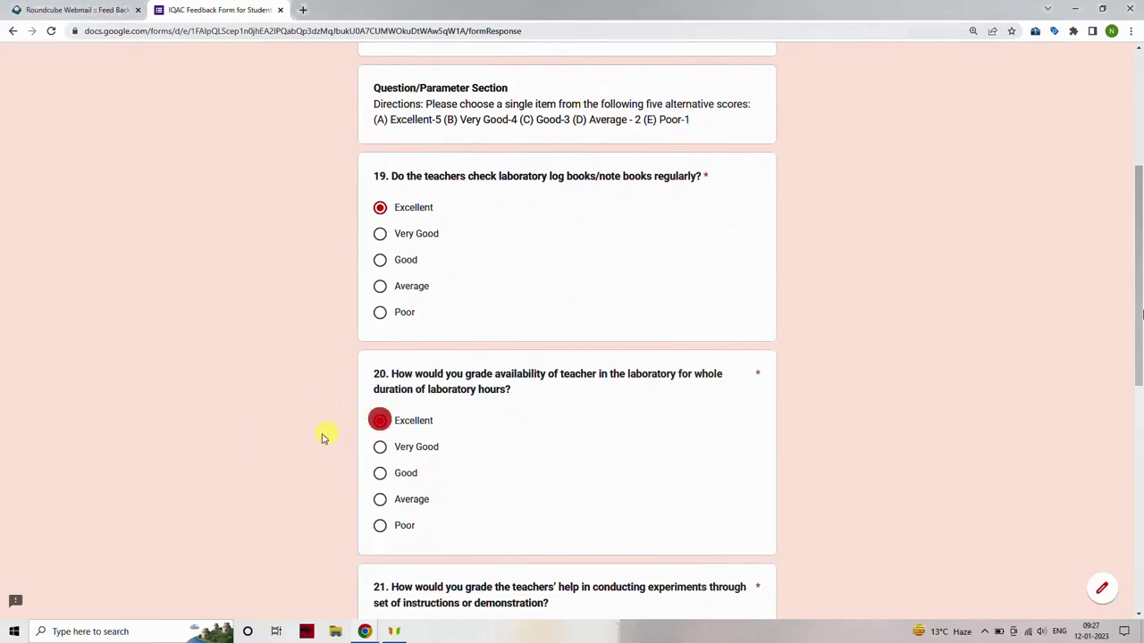
{"action": "scroll", "coordinate": [326, 433], "scroll_direction": "down", "scroll_amount": 3}
{"action": "left_click", "coordinate": [380, 396]}
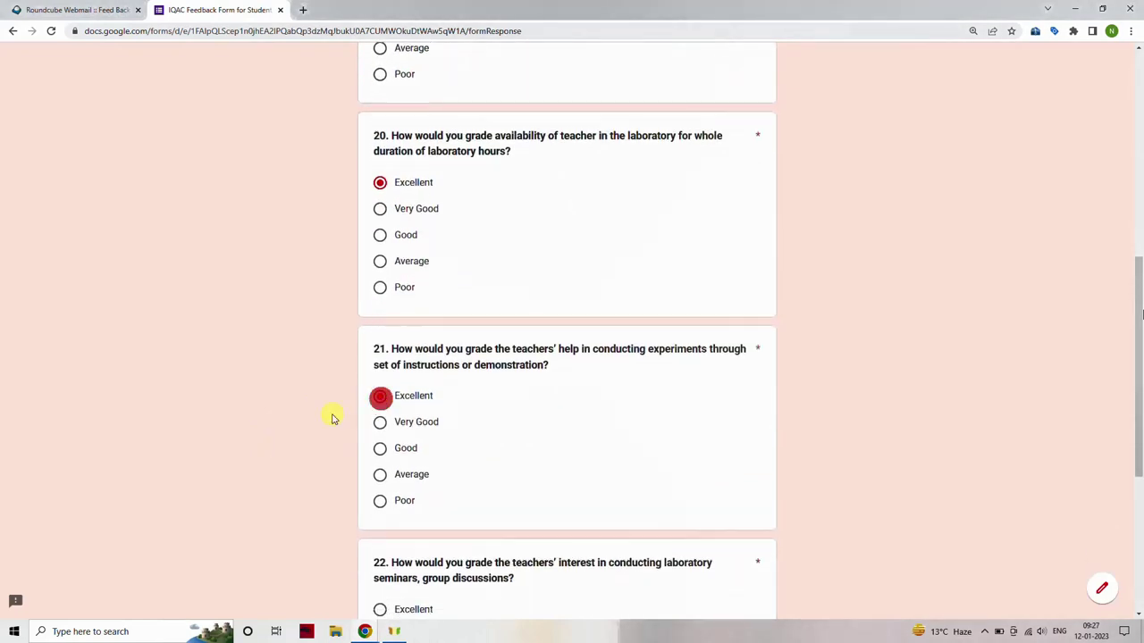
{"action": "scroll", "coordinate": [304, 433], "scroll_direction": "down", "scroll_amount": 2}
{"action": "left_click", "coordinate": [379, 433]}
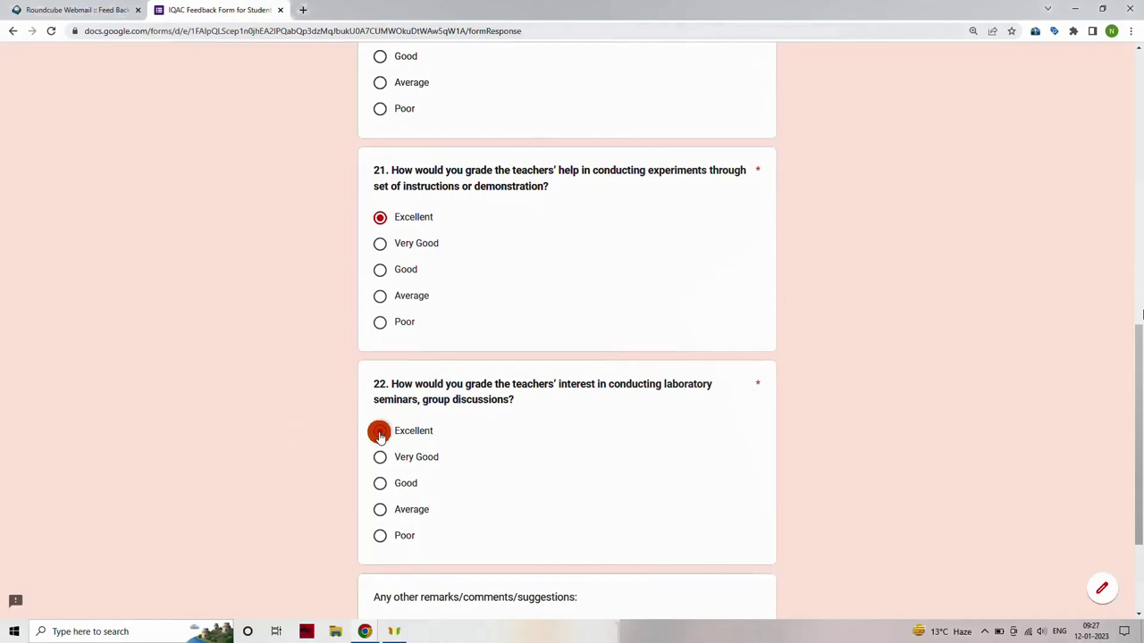
{"action": "scroll", "coordinate": [283, 461], "scroll_direction": "down", "scroll_amount": 2}
{"action": "left_click", "coordinate": [411, 460]}
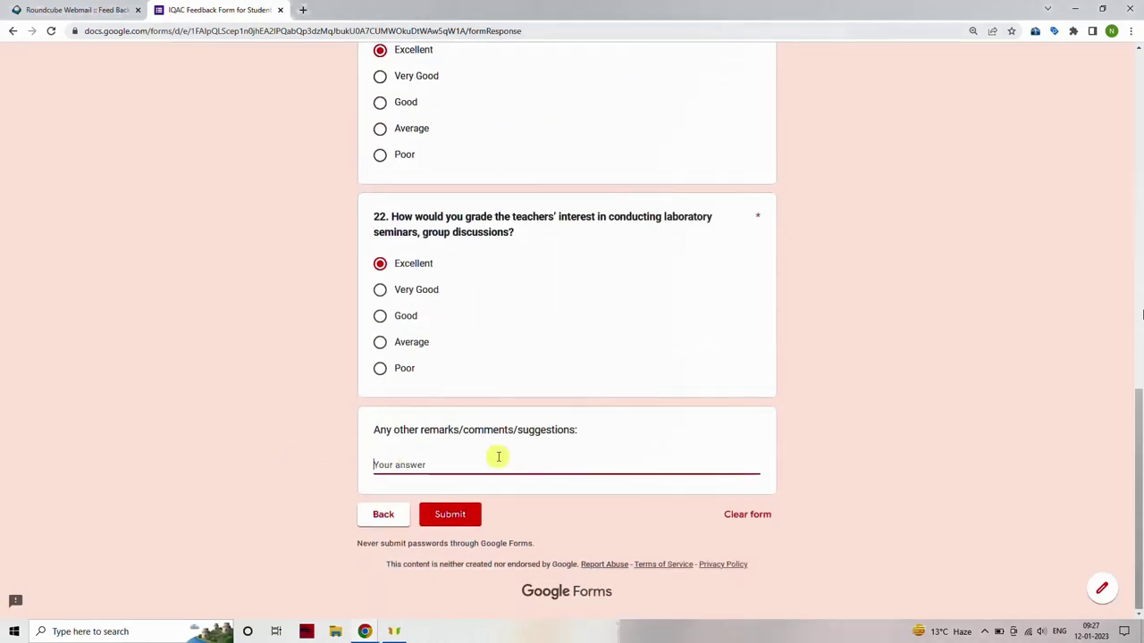
Enter the remarks 'Type Any remarks or comments or suggestions' and submit the form.
{"action": "type", "text": "I"}
{"action": "key", "text": "BackSpace"}
{"action": "type", "text": "T"}
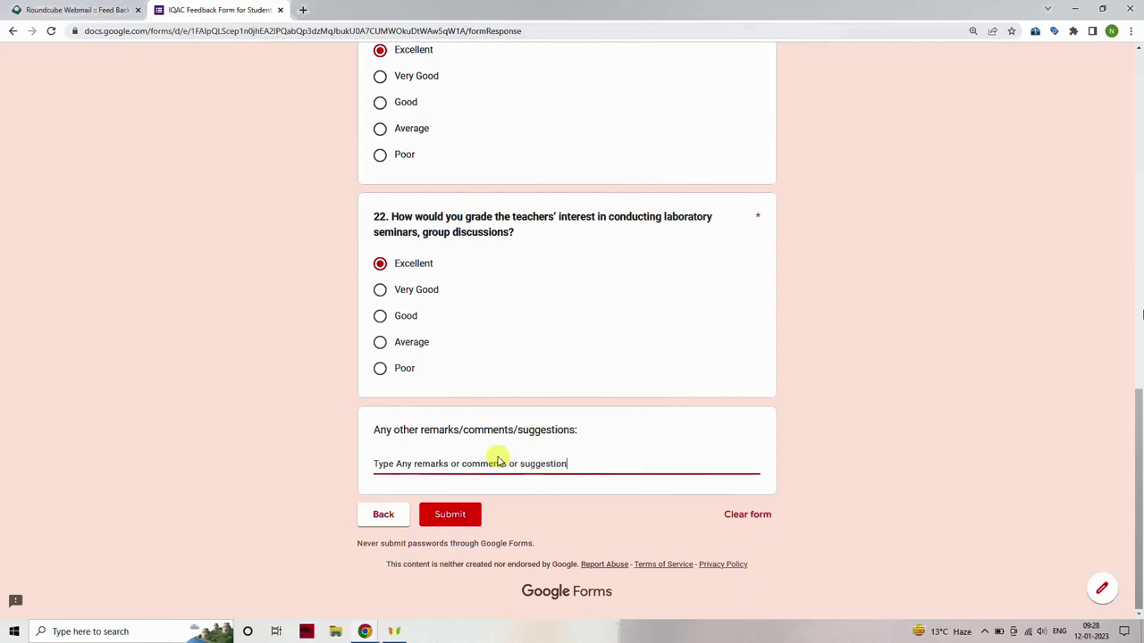
{"action": "left_click", "coordinate": [441, 516]}
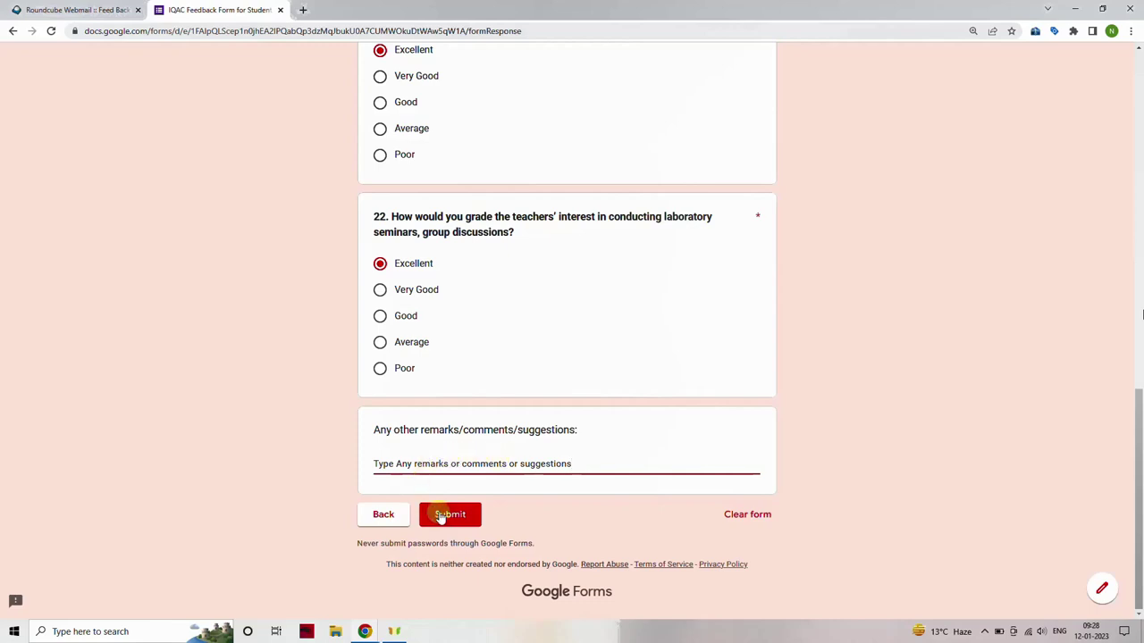